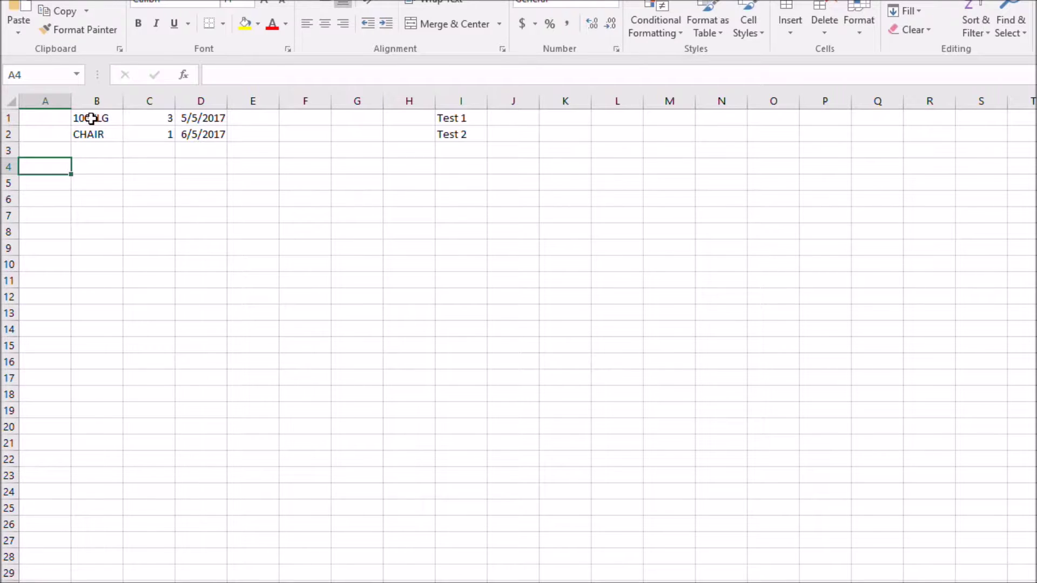
Step: Examine the quantity, due date and description cells in the first row of the import worksheet
click(151, 119)
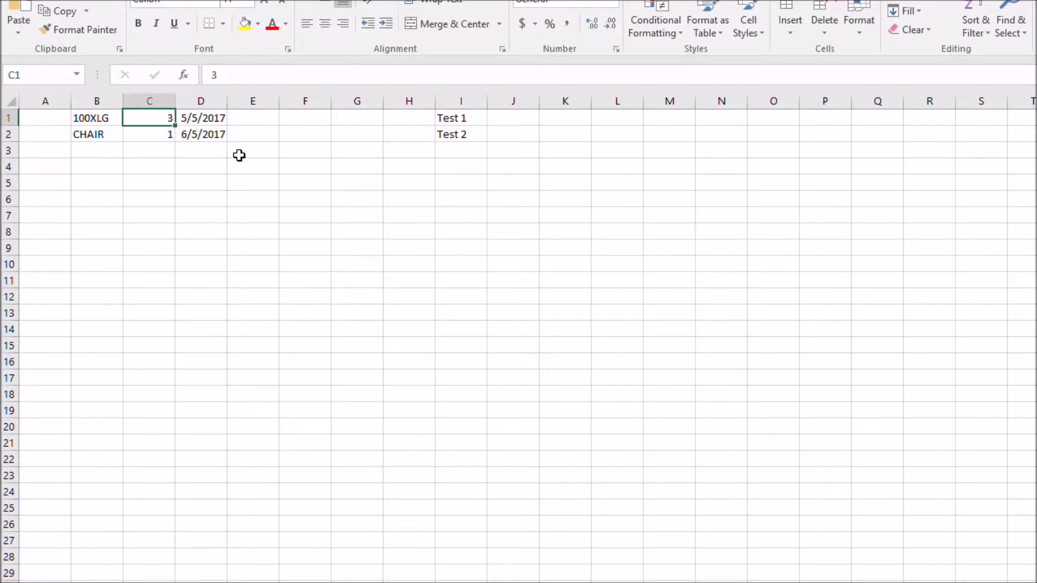
key(Right)
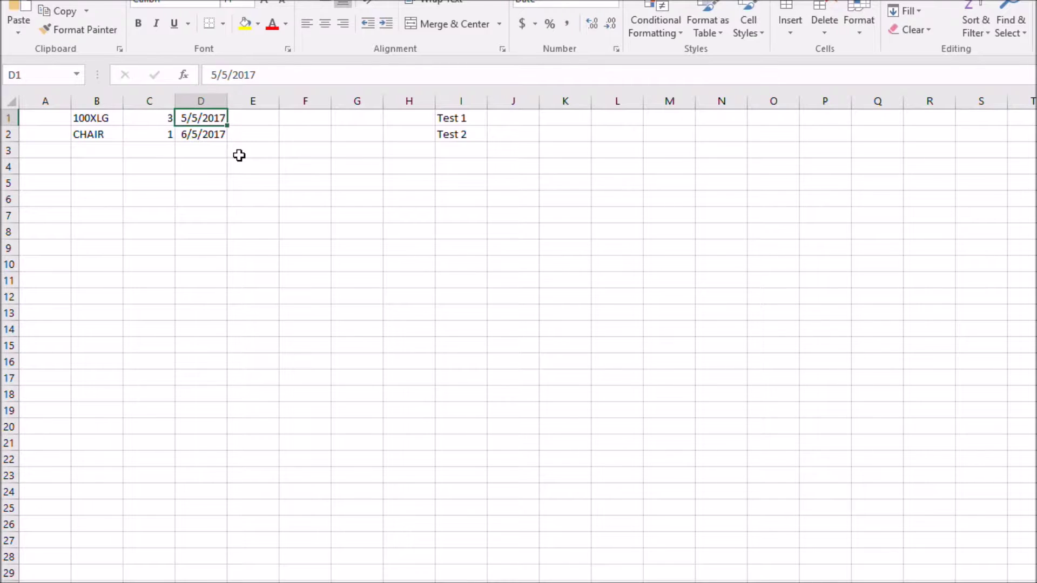
click(462, 117)
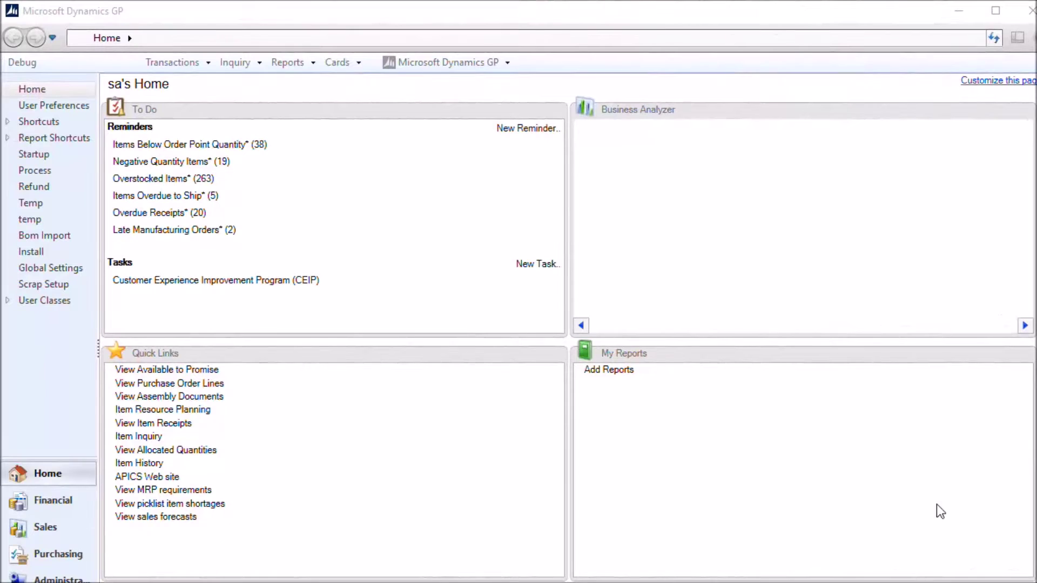
Step: Switch to Microsoft Dynamics GP, open the manufacturing MO Generator and reposition its window
click(177, 62)
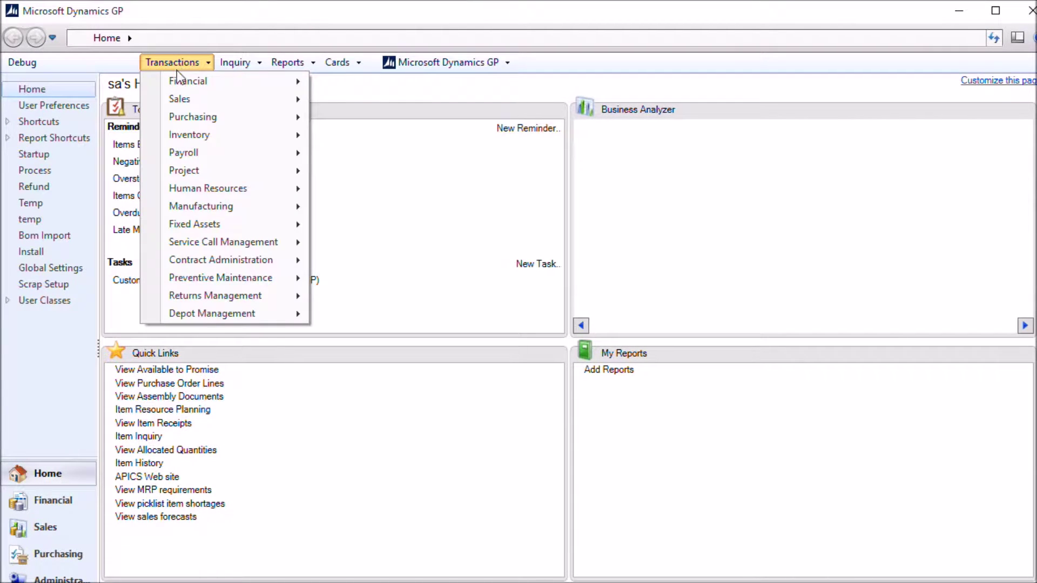
mouse_move(172, 205)
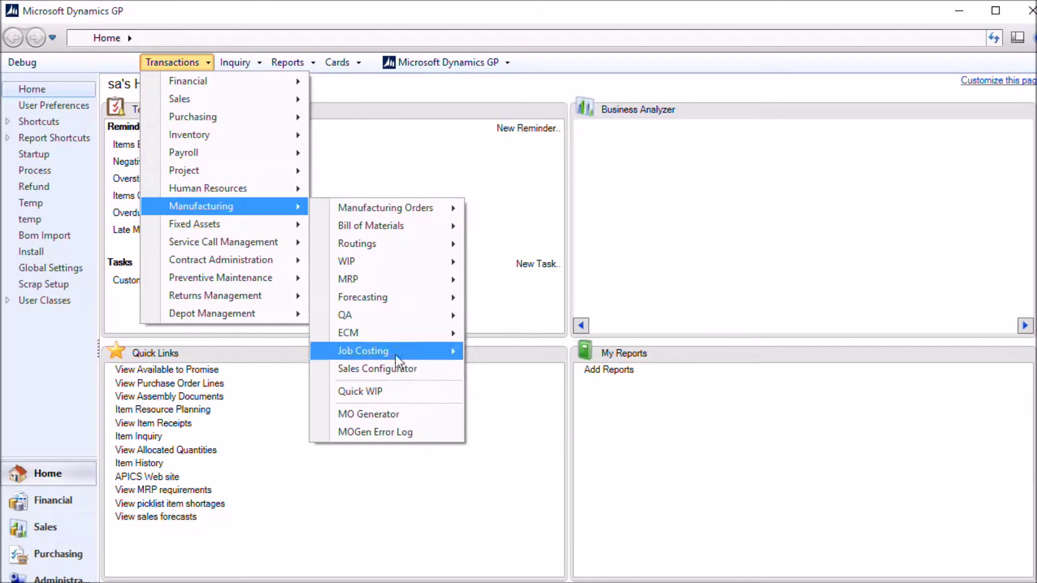
click(434, 414)
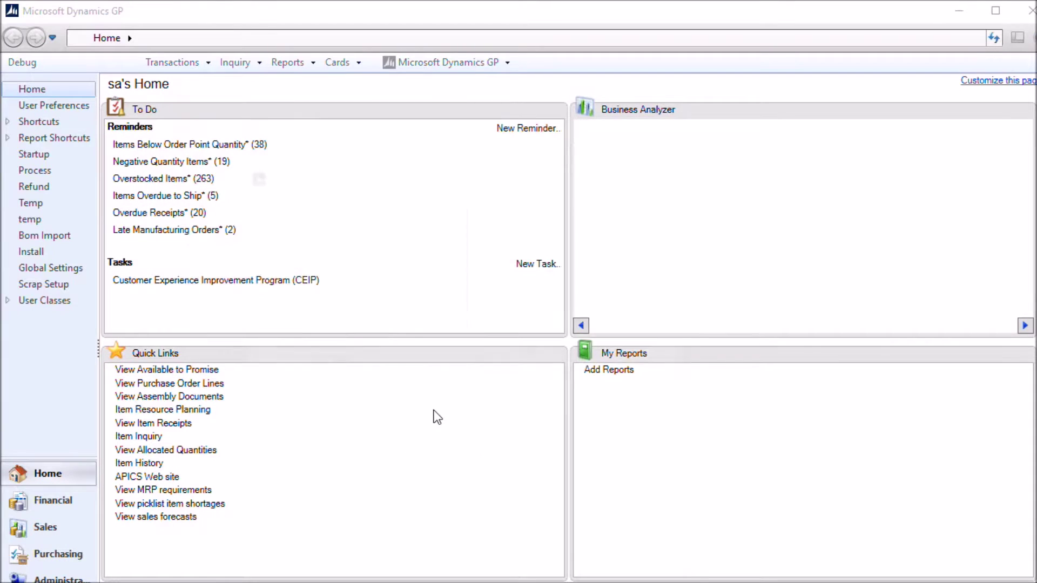
drag(445, 167, 290, 40)
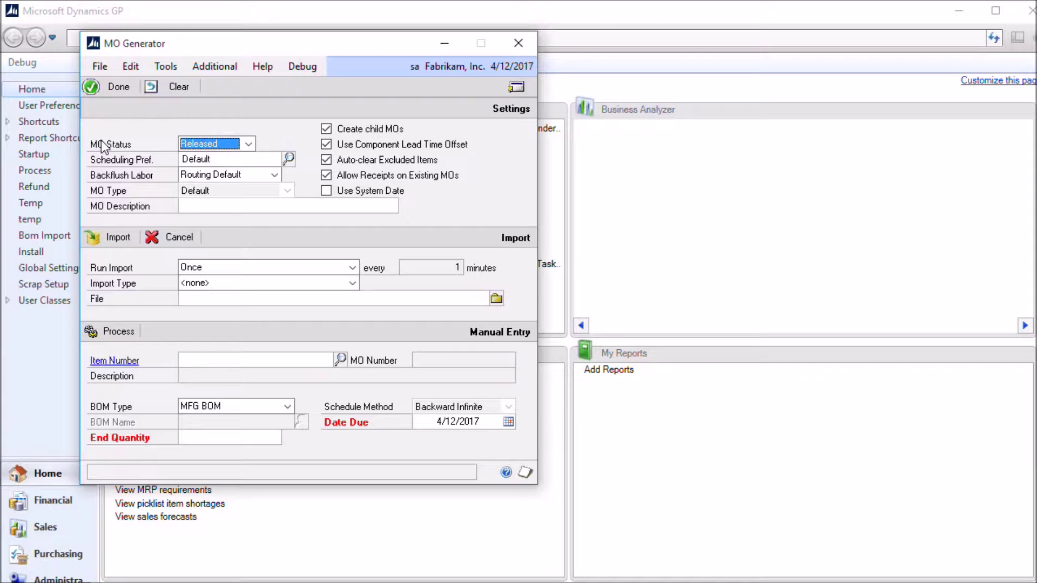
Step: Review the MO Status choices and set the status to Released
click(249, 144)
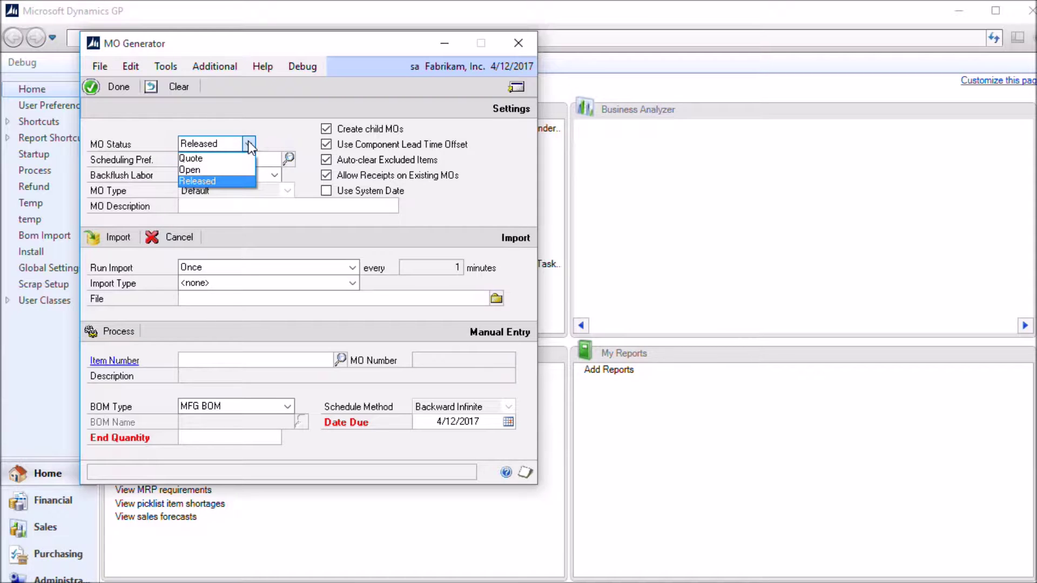
click(249, 144)
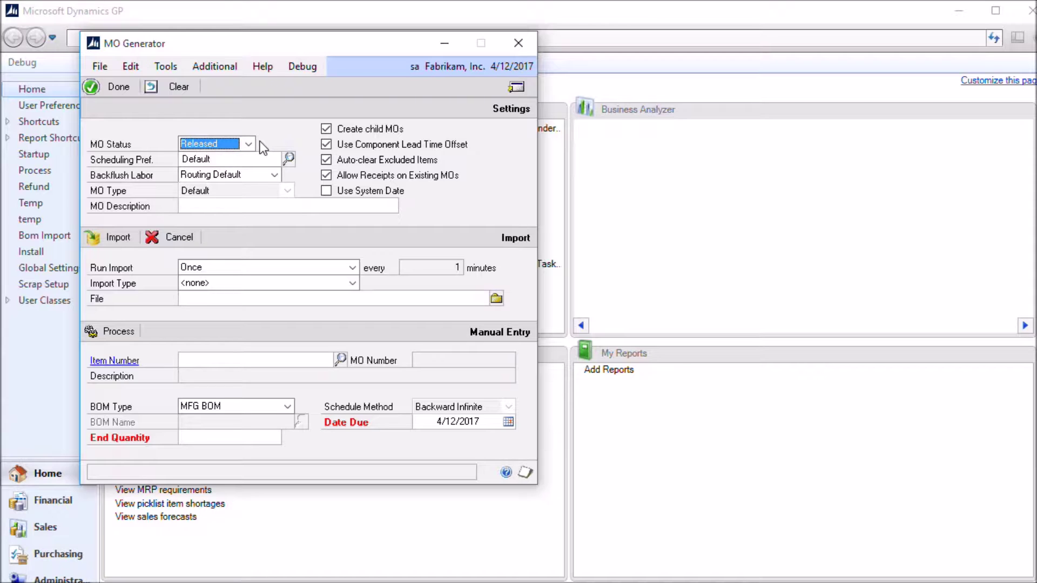
click(253, 142)
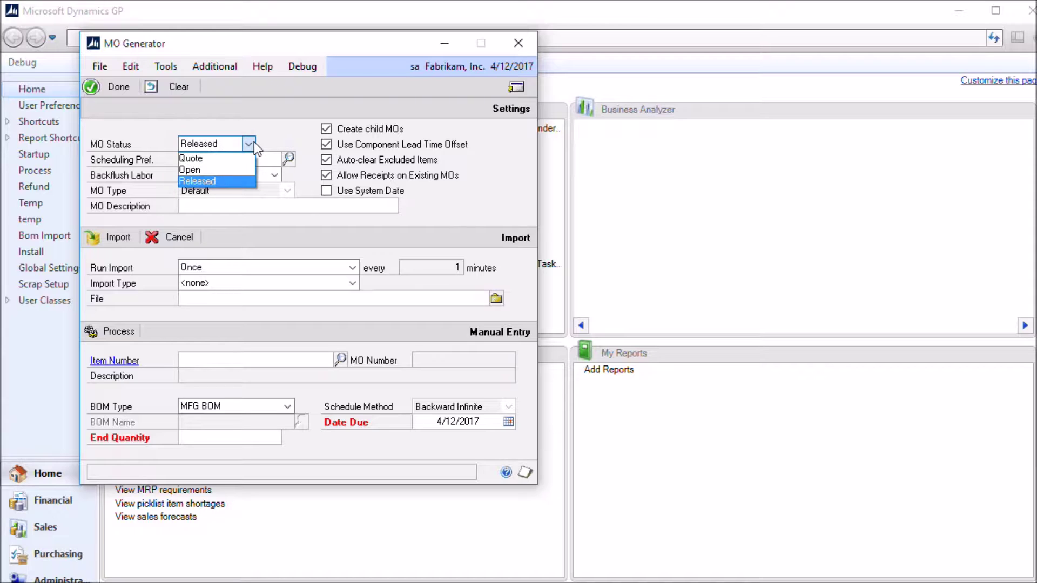
click(240, 180)
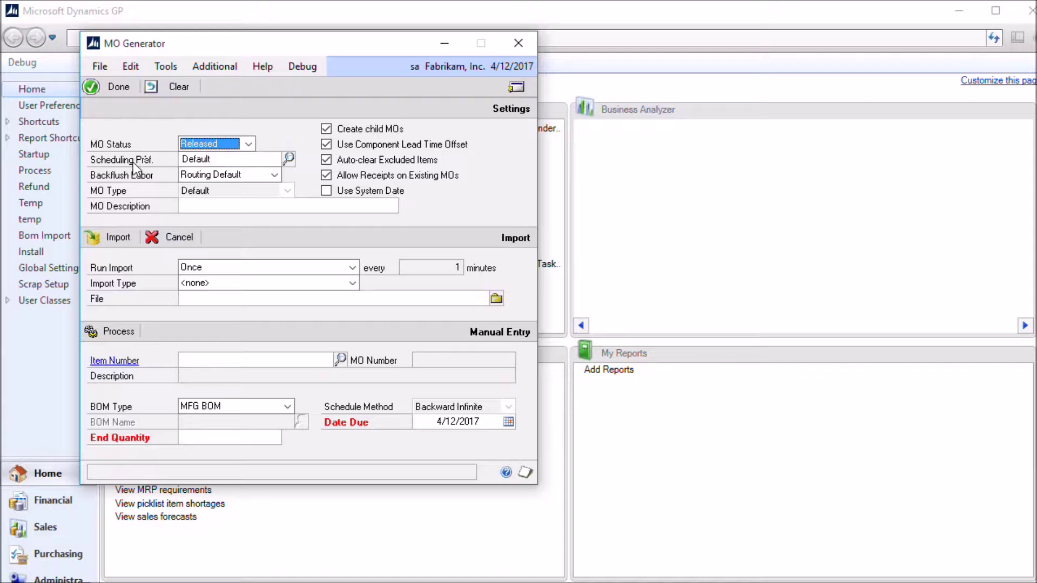
Step: Look up the available scheduling preferences and close the lookup without choosing one
key(Tab)
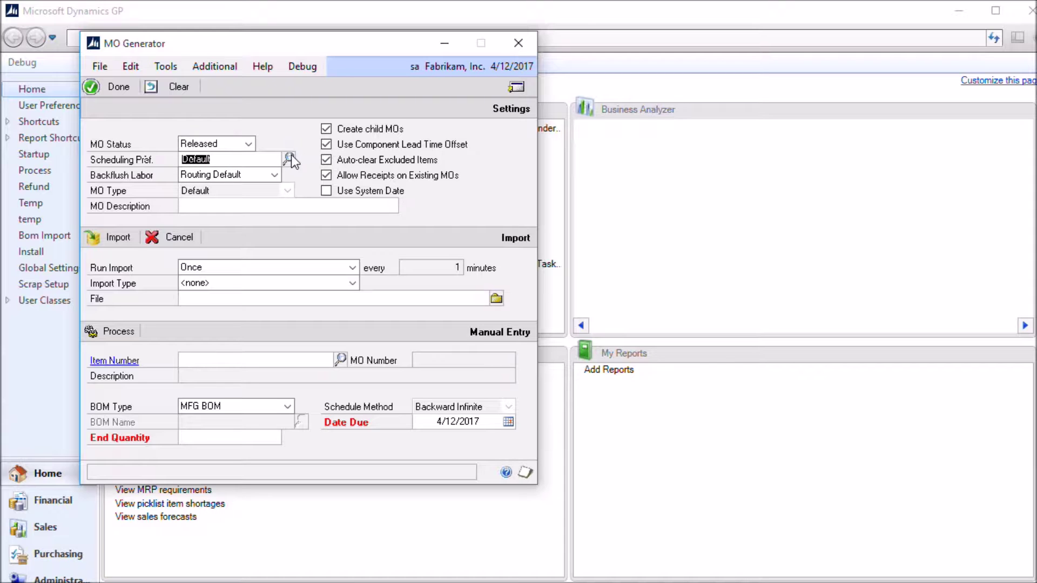
click(290, 157)
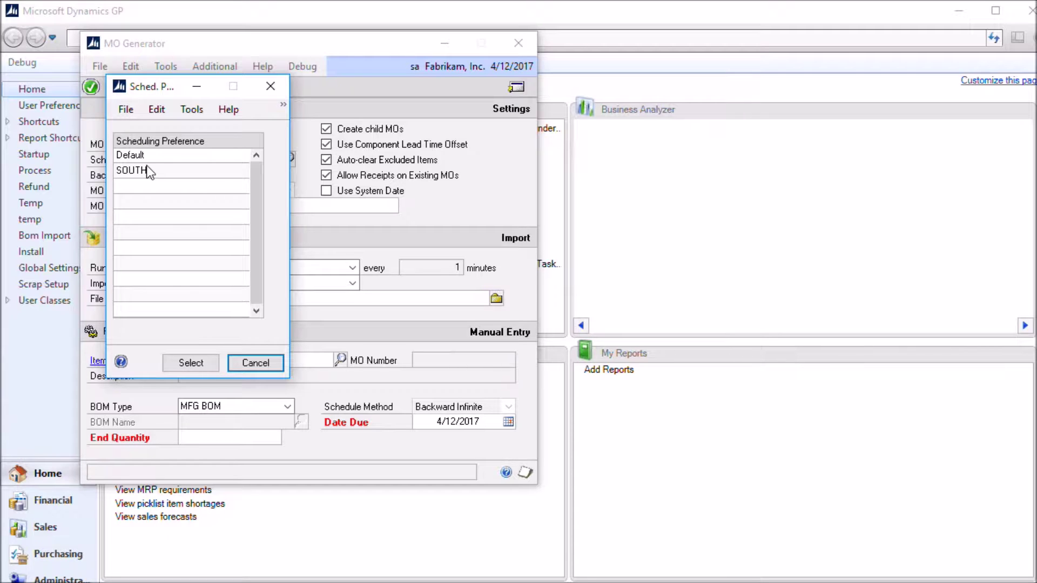
click(271, 86)
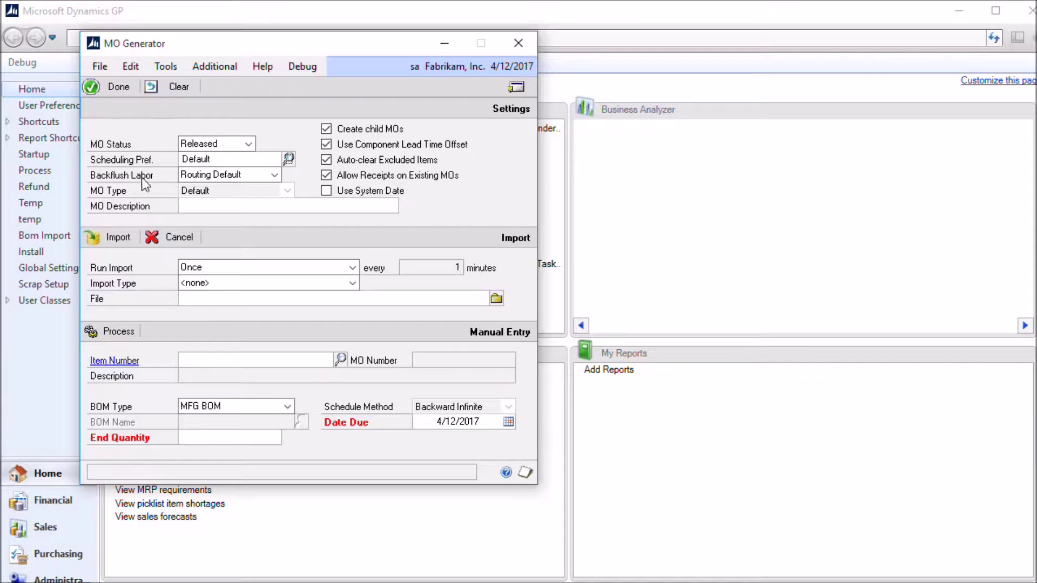
Step: Set Backflush Labor to Backflush for the generated manufacturing orders
click(275, 175)
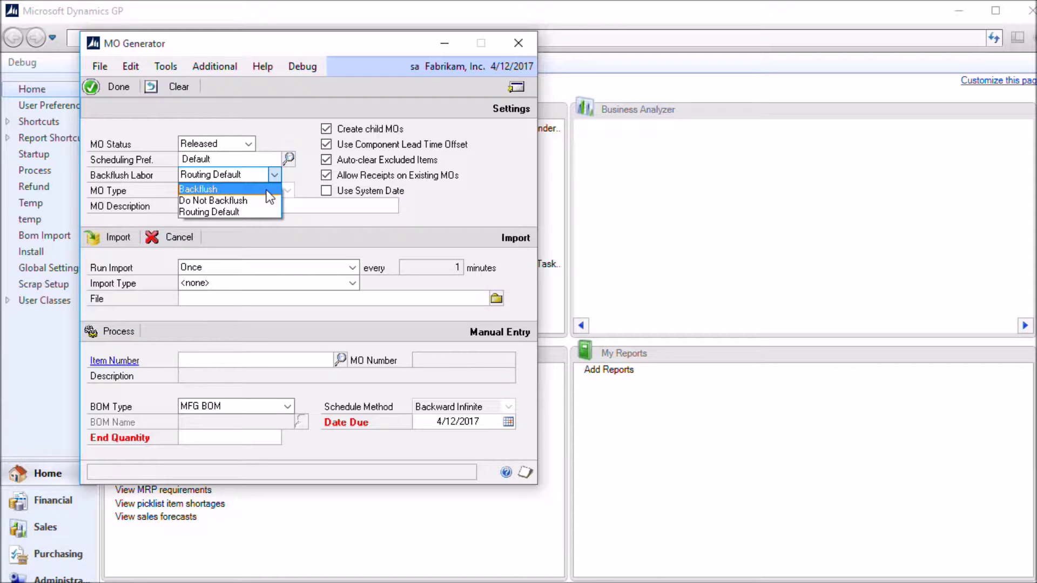
click(266, 190)
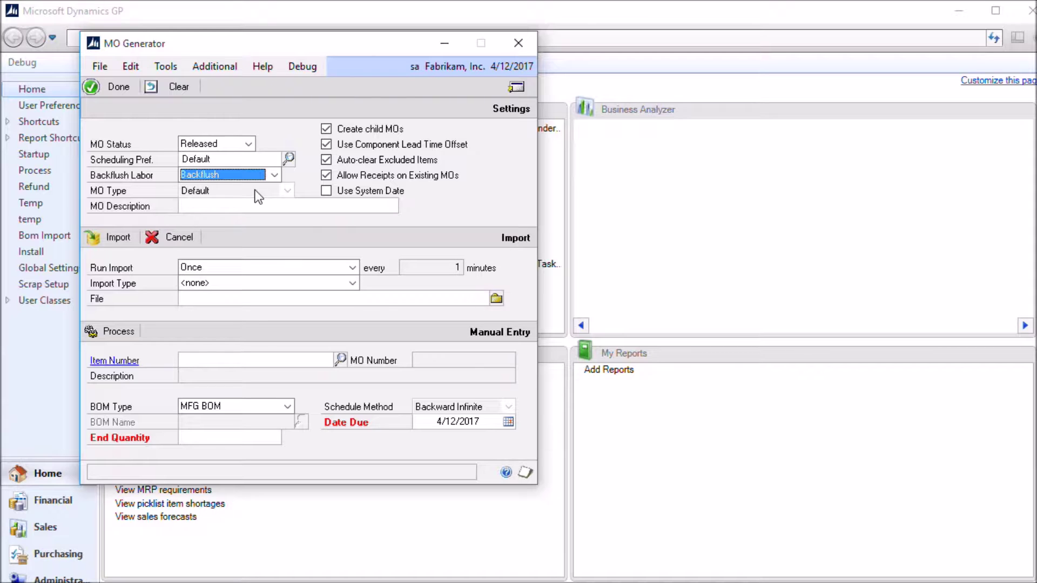
click(321, 208)
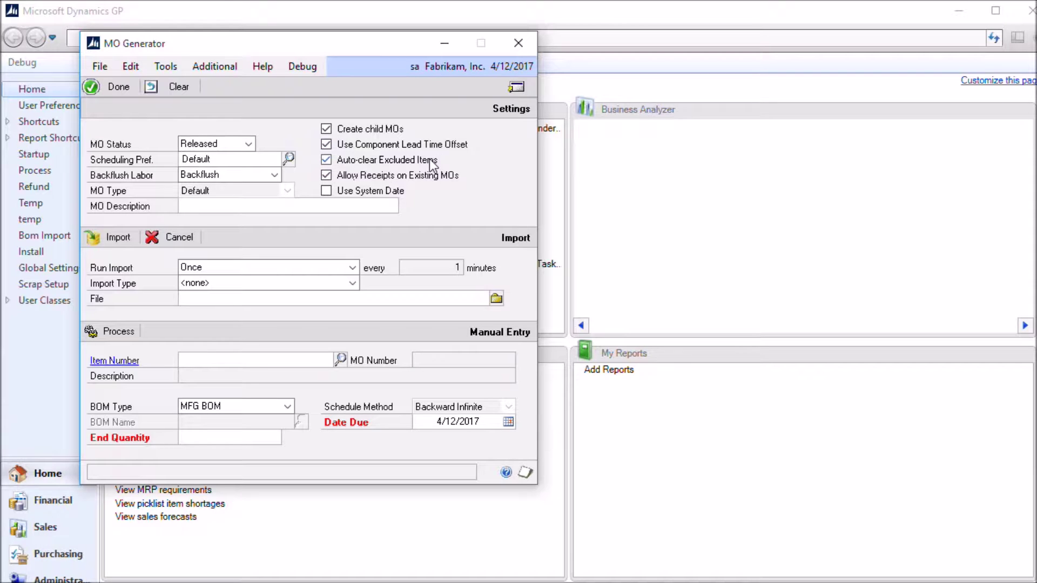
Step: Examine the MO Generator's additional options for excluding items and viewing the error log
click(516, 86)
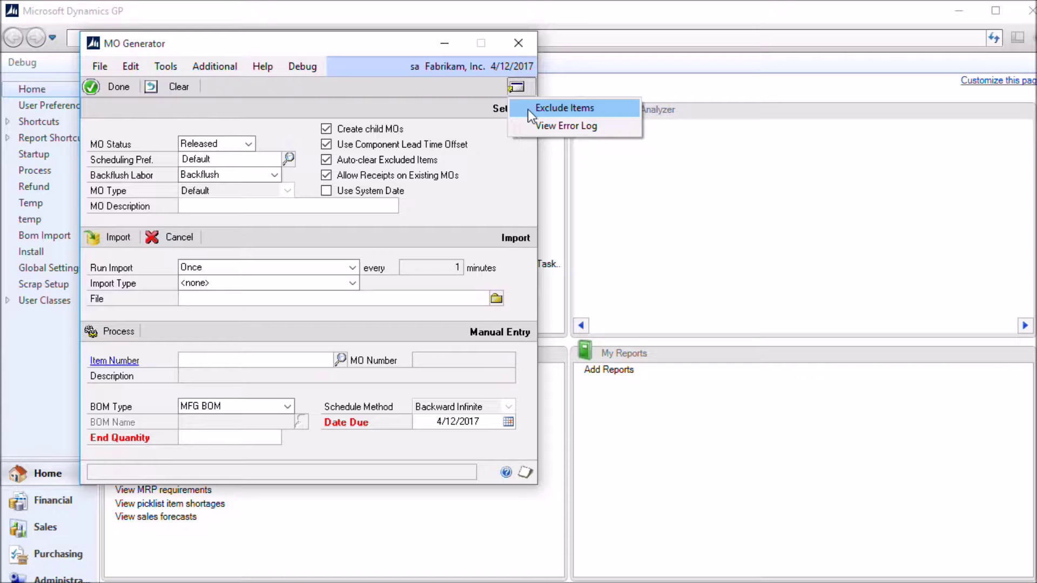
click(498, 154)
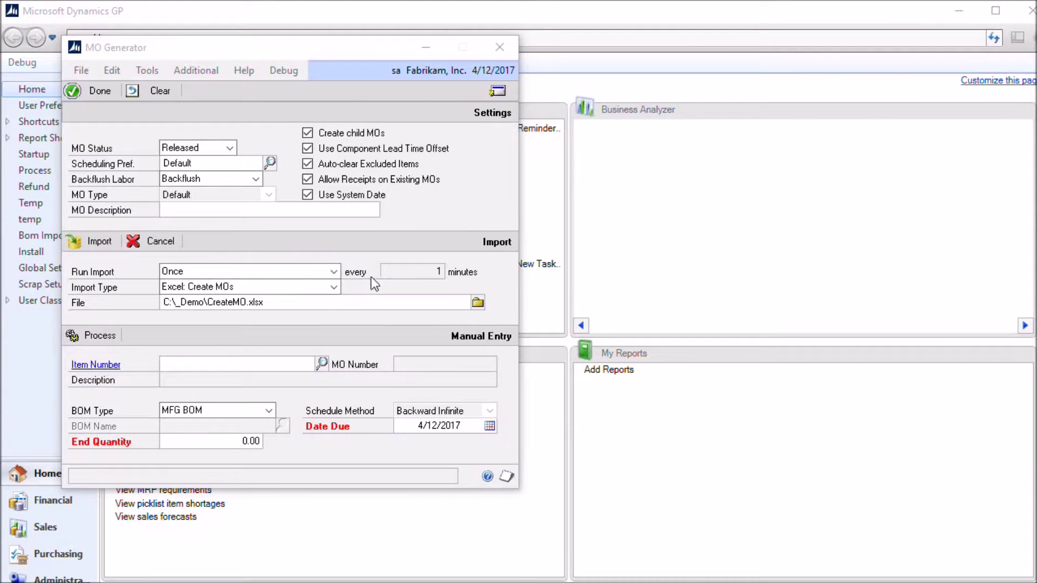
Step: Examine the Run Import frequency choices and the import file path without changing them
click(335, 271)
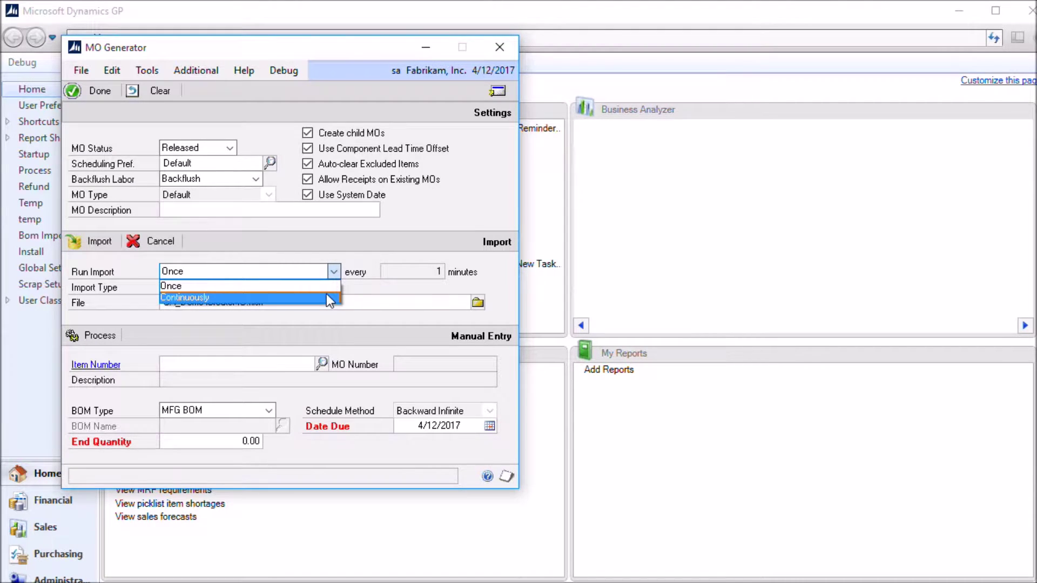
click(374, 256)
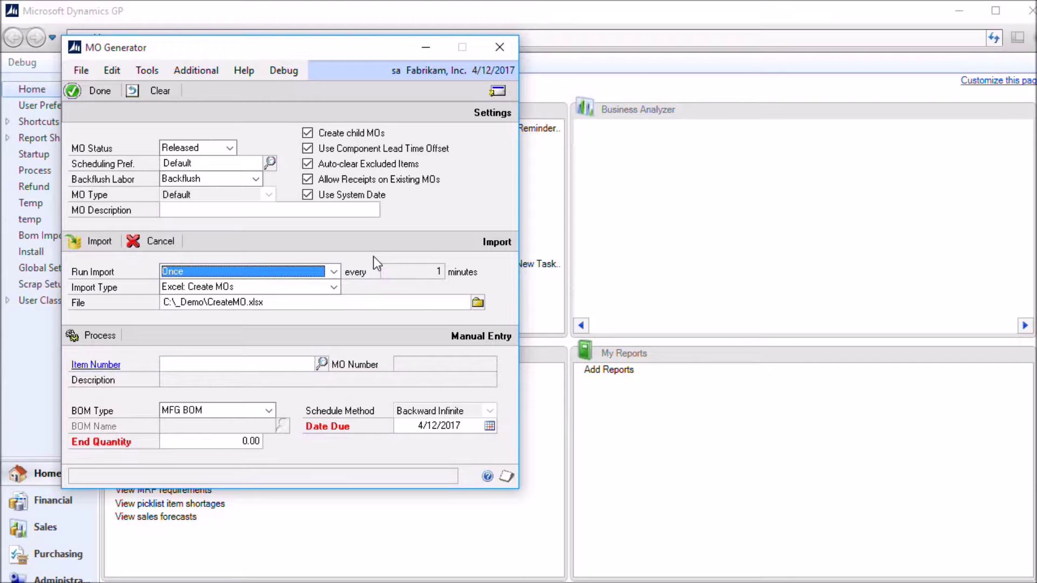
click(334, 272)
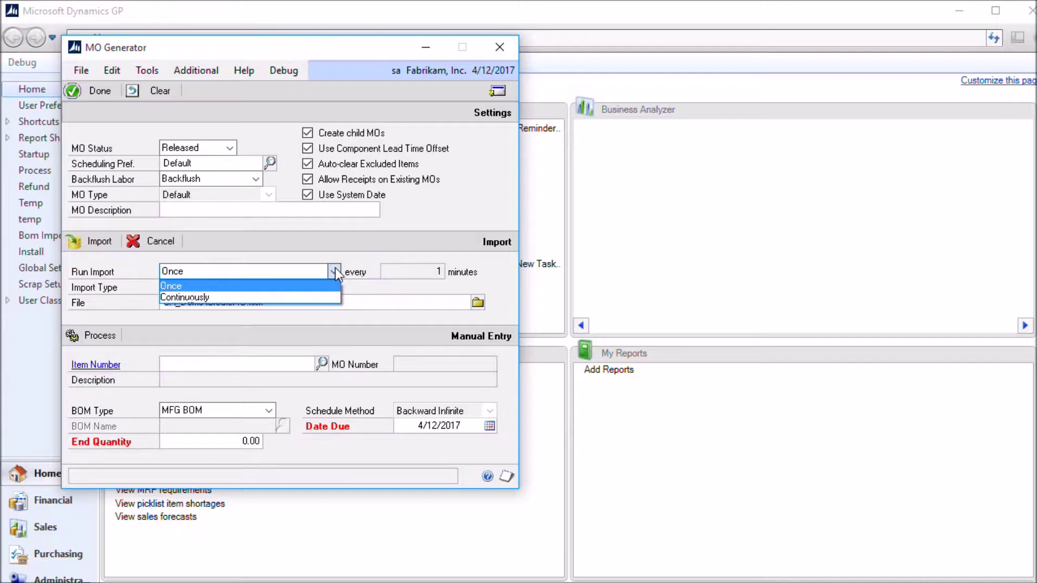
click(366, 257)
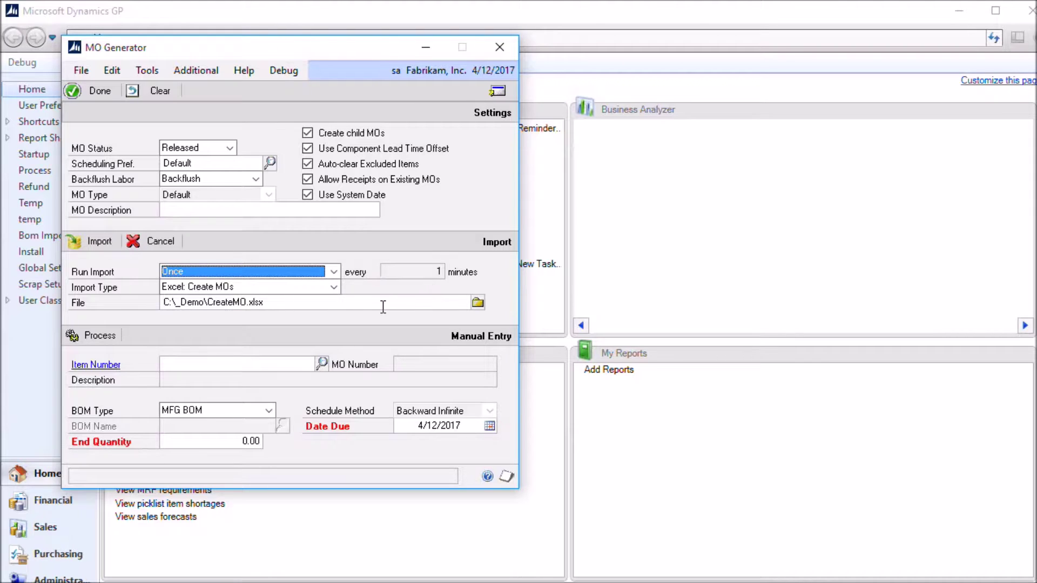
click(402, 302)
click(402, 302)
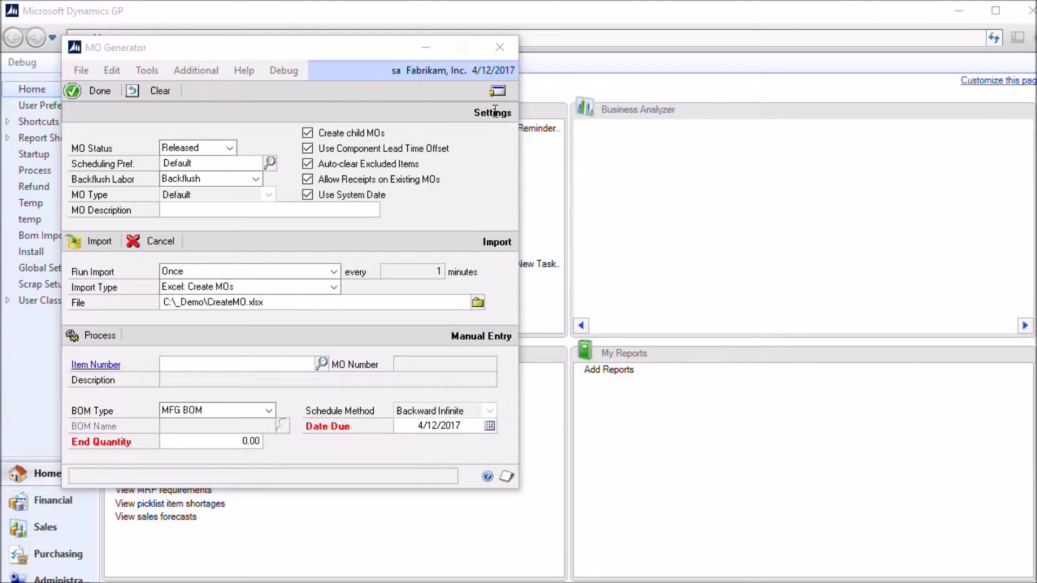
Step: Open Bill of Materials Entry and display the bill of materials for item 100XLG
click(582, 75)
click(348, 69)
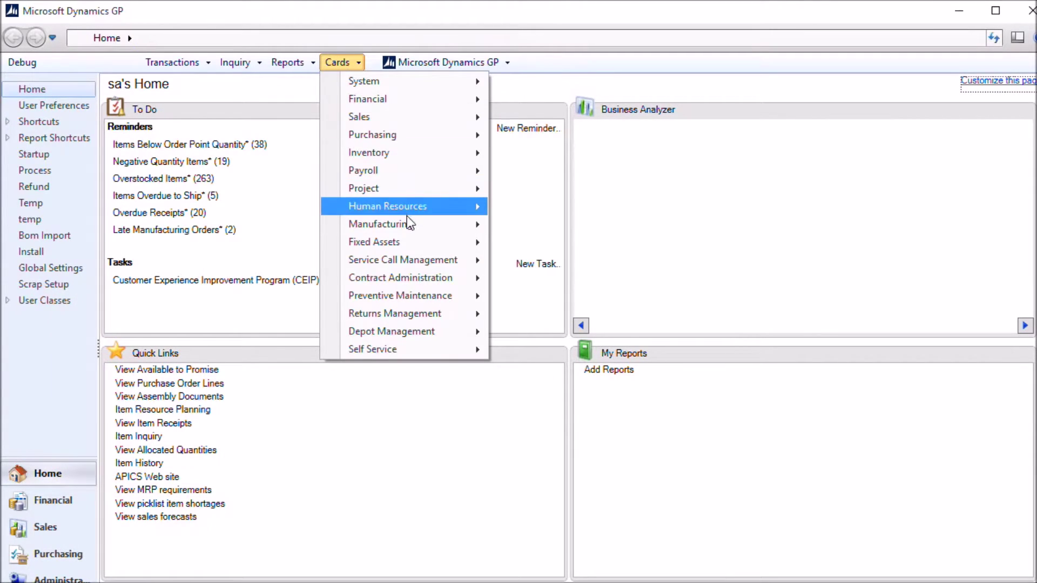
mouse_move(397, 222)
click(549, 225)
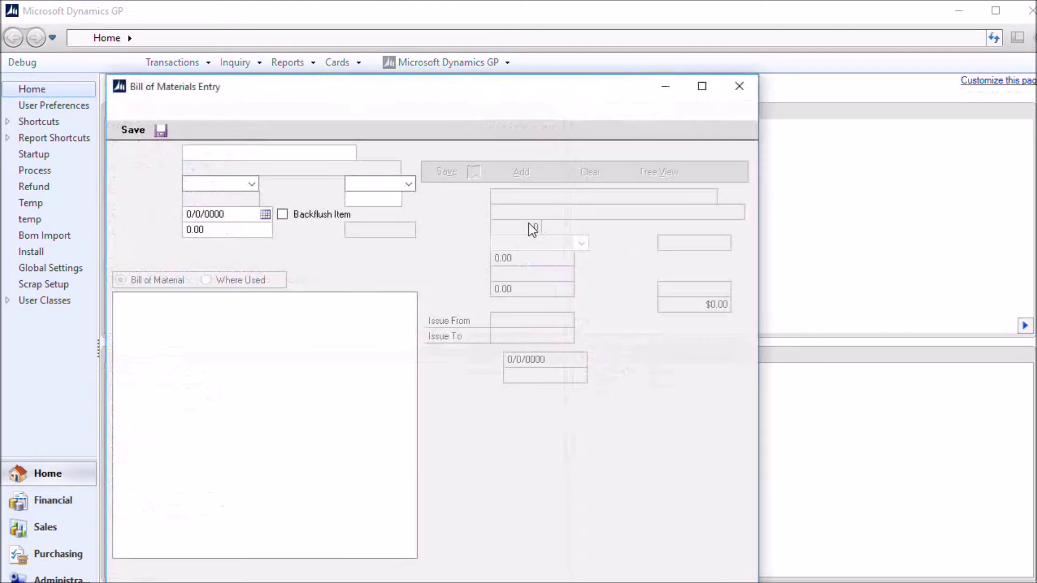
text(100)
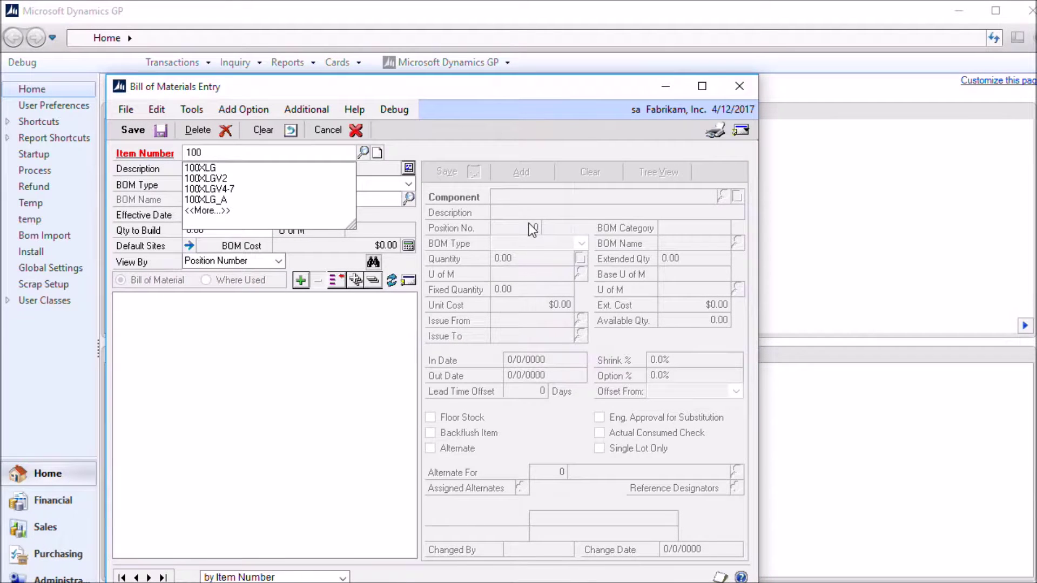
click(286, 167)
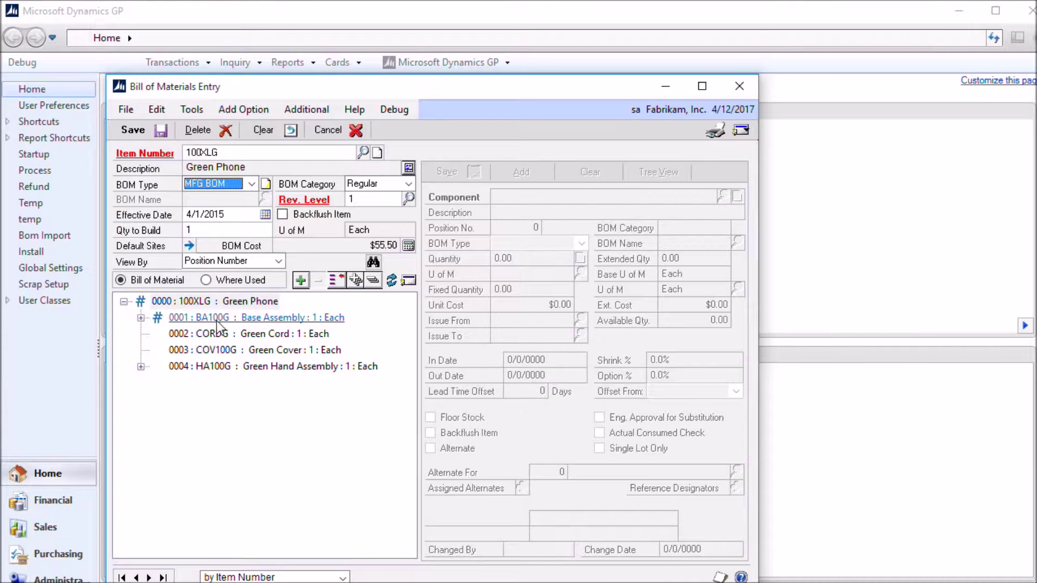
Step: Expand the BA100G base assembly, inspect subassemblies CBA100 and HA100G, and close the bill of materials
click(286, 321)
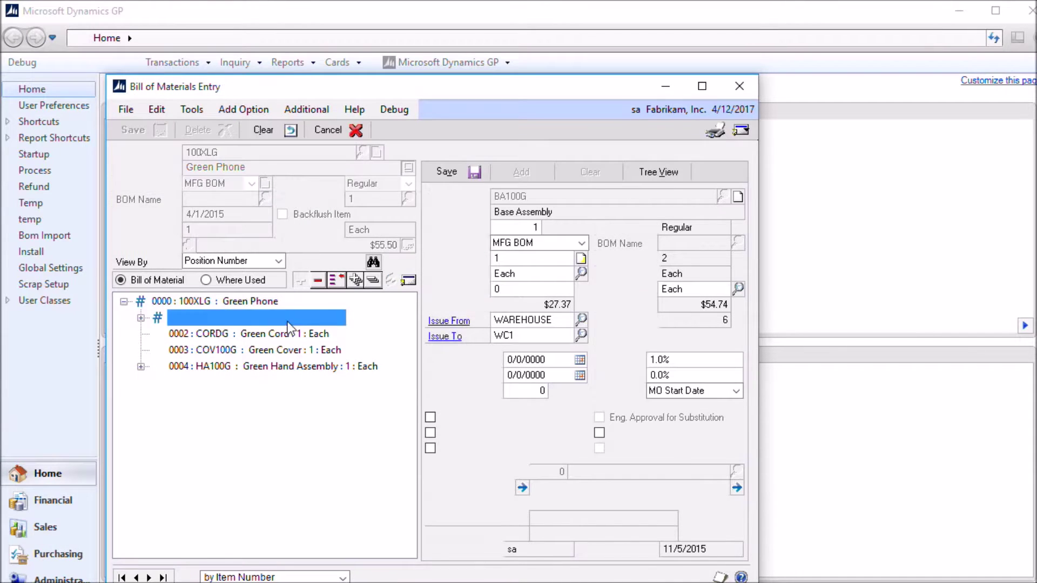
click(142, 319)
click(227, 352)
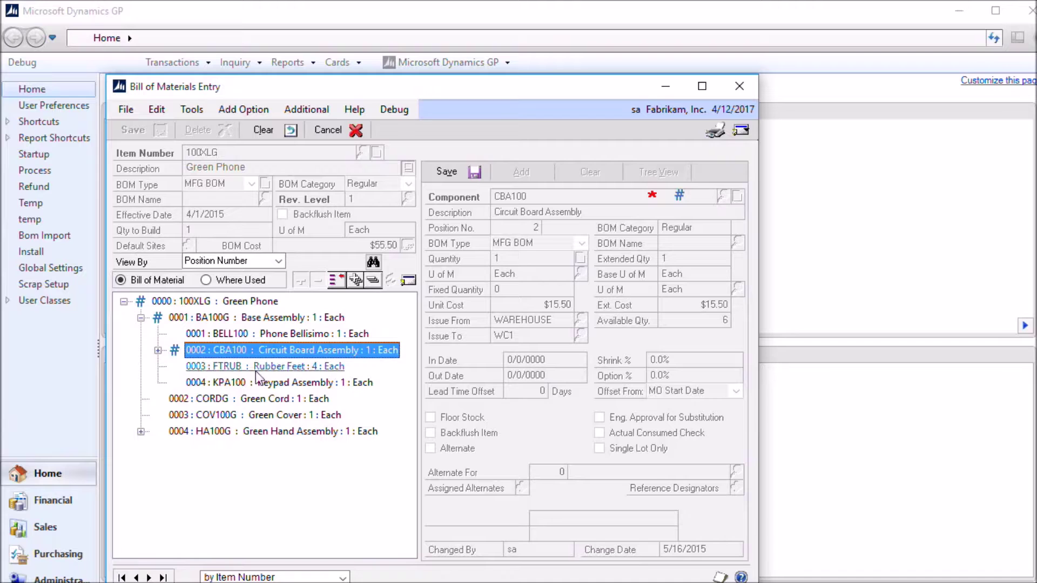
click(208, 433)
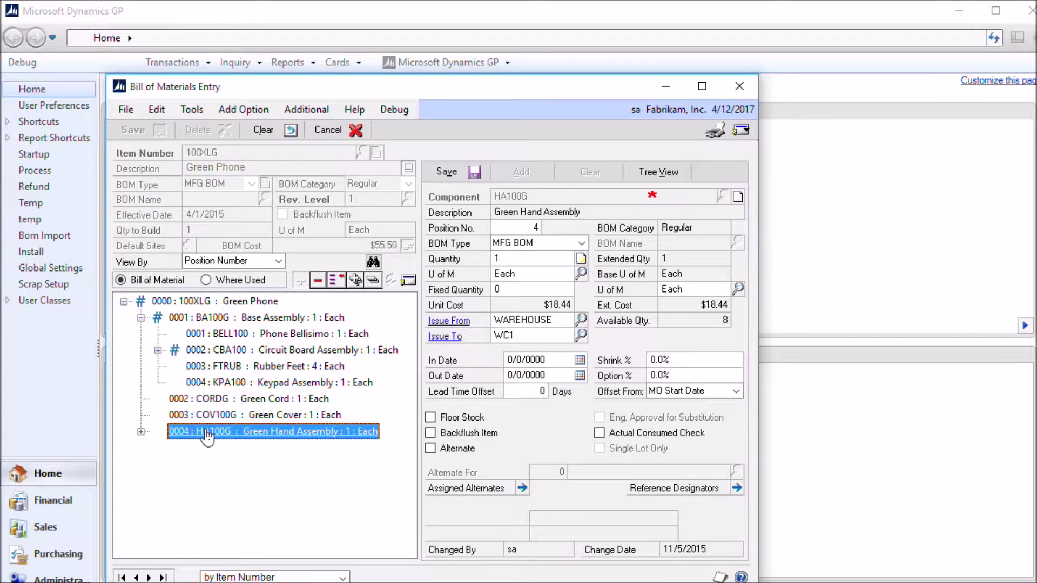
click(740, 88)
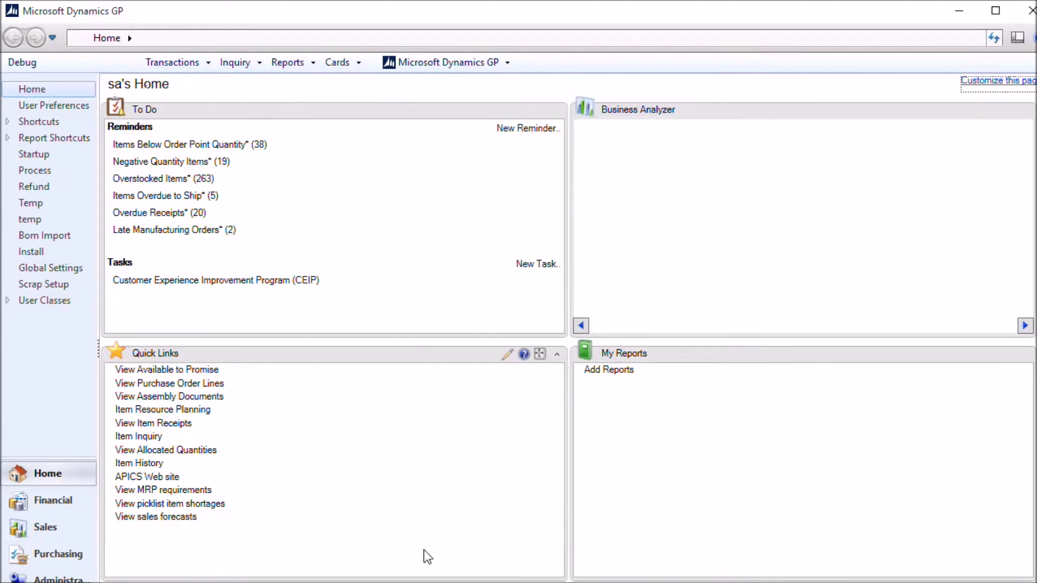
Step: Return to the MO Generator and run the manufacturing order import from C:\_Demo\CreateMO.xlsx
mouse_move(397, 582)
click(476, 581)
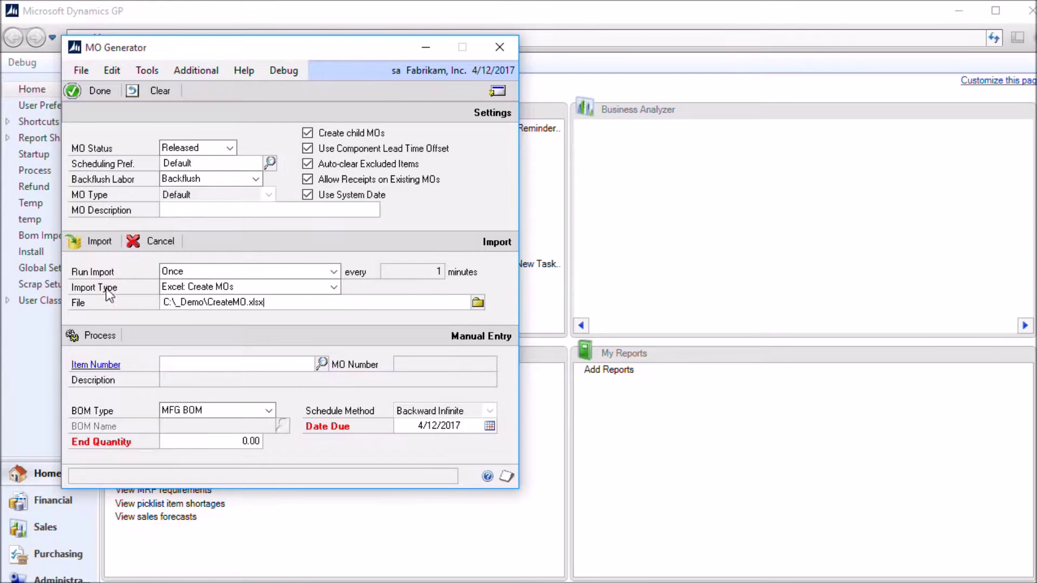
click(95, 244)
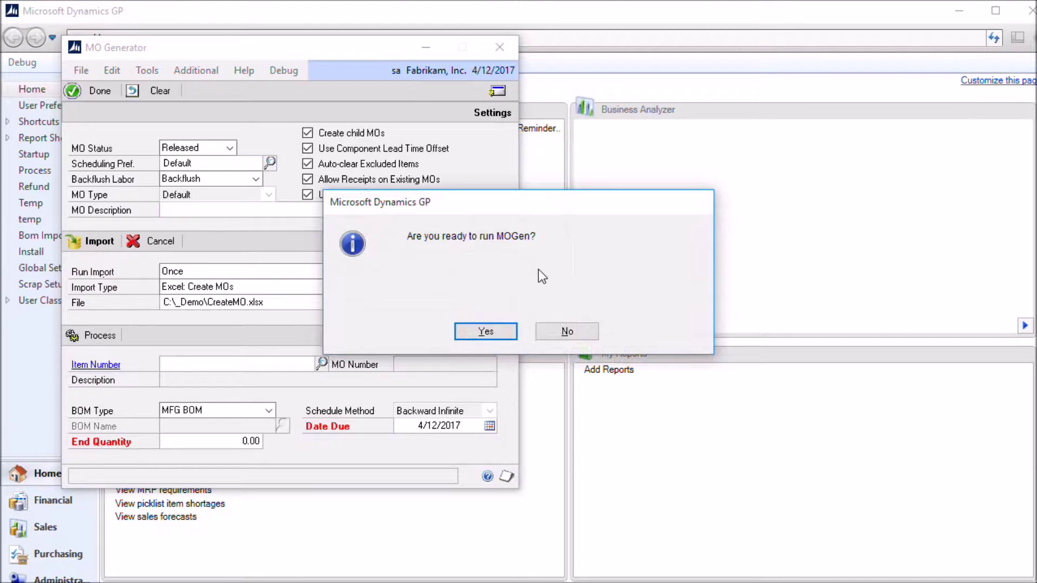
click(484, 332)
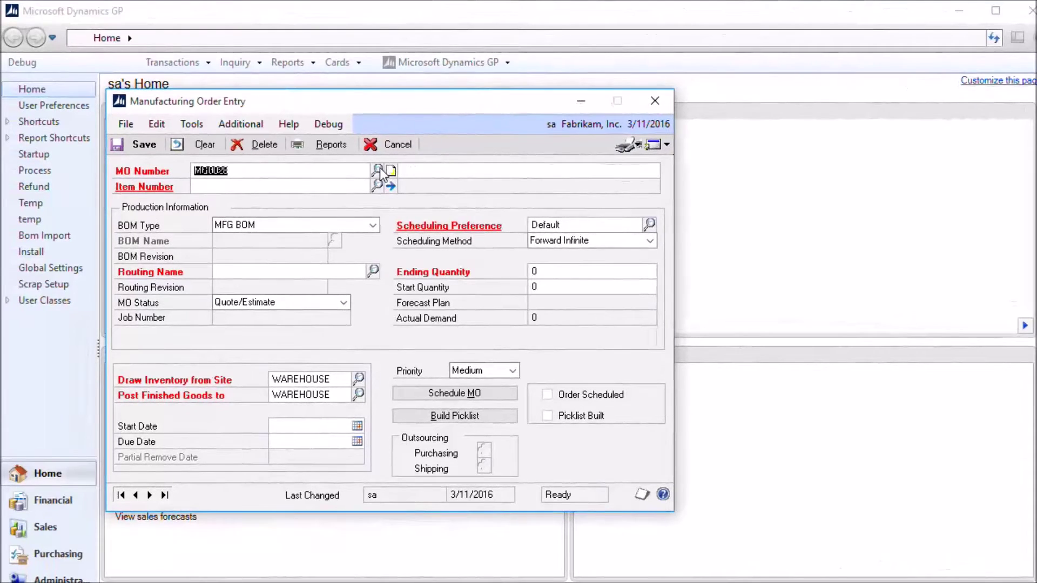
Step: Look up the manufacturing orders and examine the imported MO0026 and MO0027 entries with their child orders
click(378, 171)
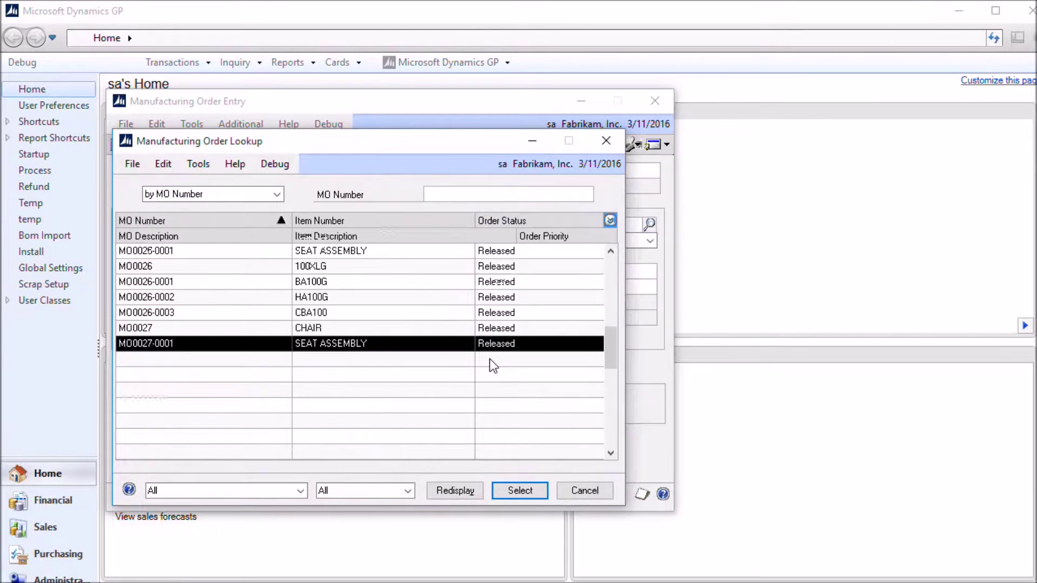
scroll(493, 366, up, 1)
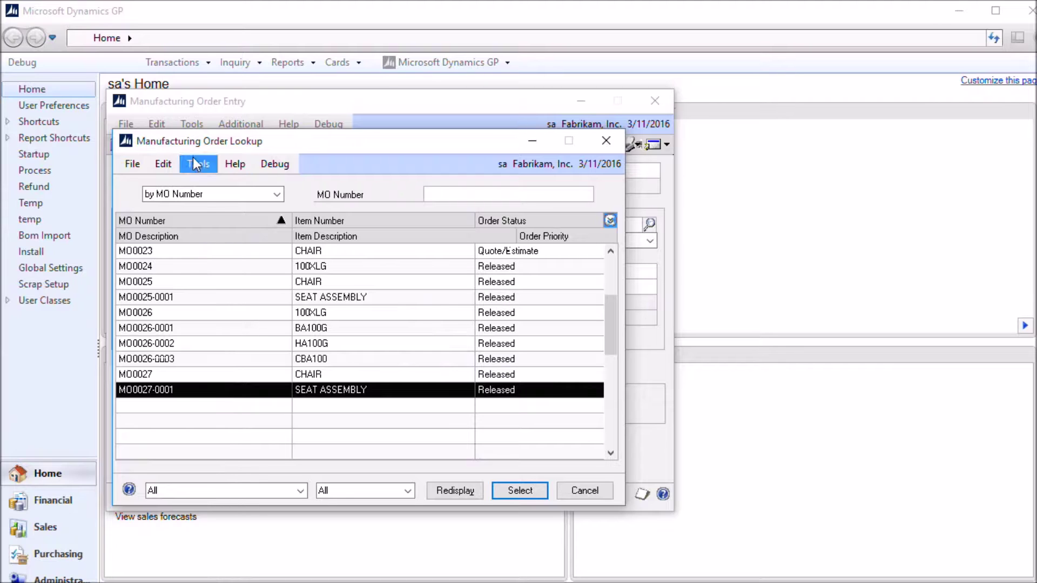
click(200, 313)
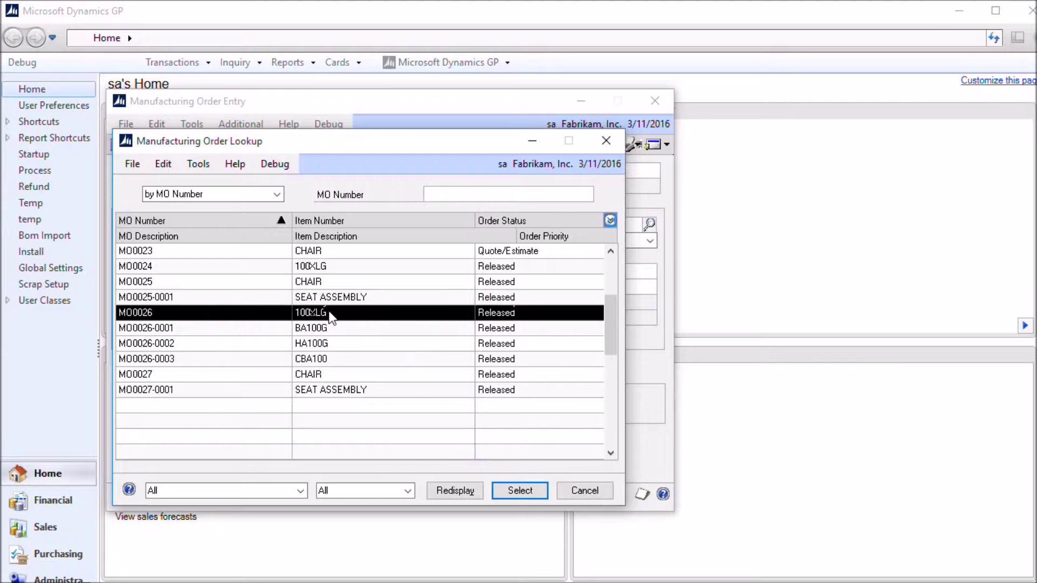
click(307, 378)
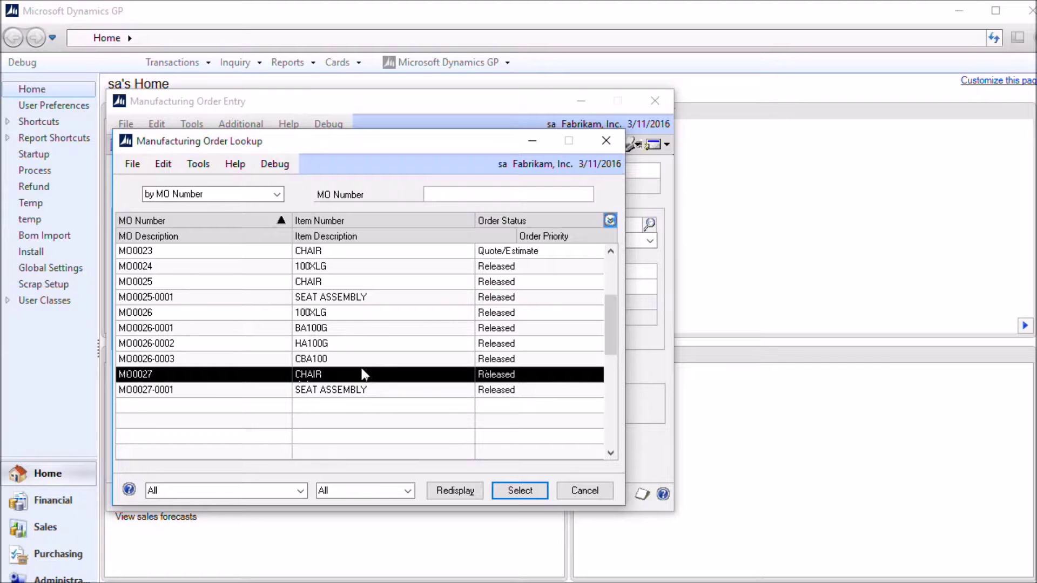
click(331, 329)
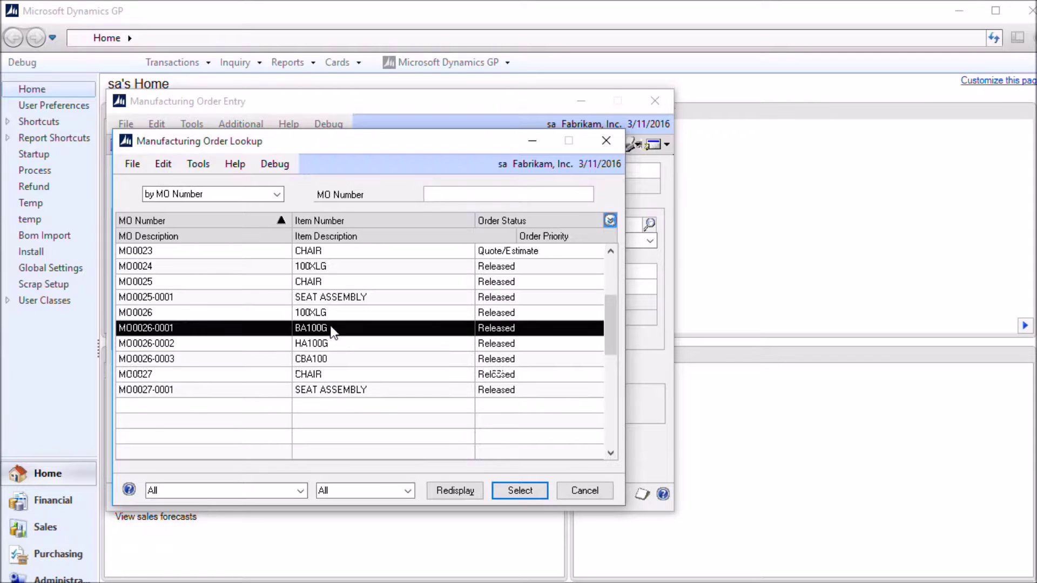
click(335, 343)
click(334, 358)
click(335, 345)
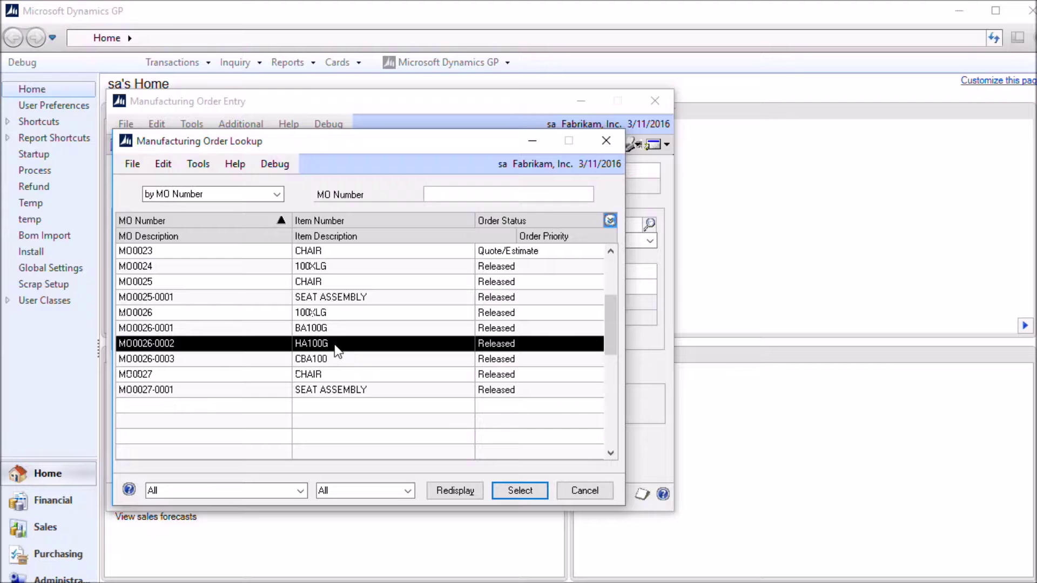
click(320, 330)
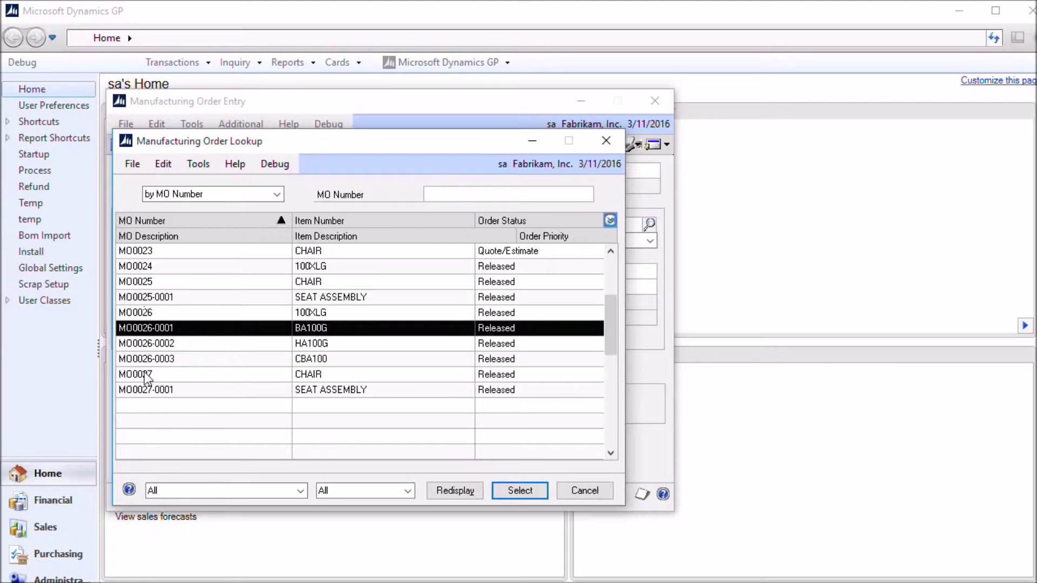
Step: Open child order MO0026-0001 and page through the related child orders and parent MO0026 to compare their details
double_click(339, 324)
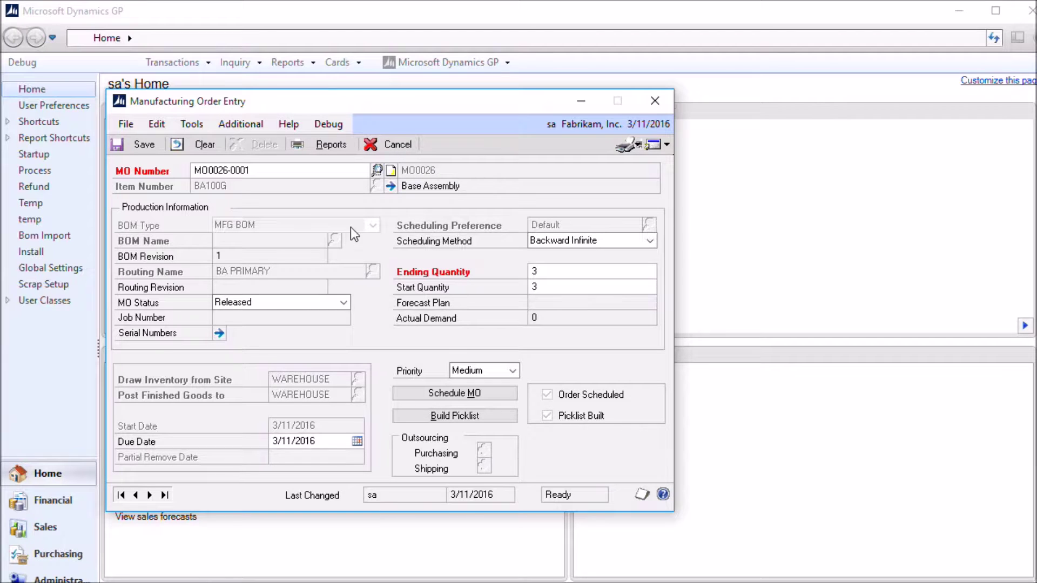
click(149, 495)
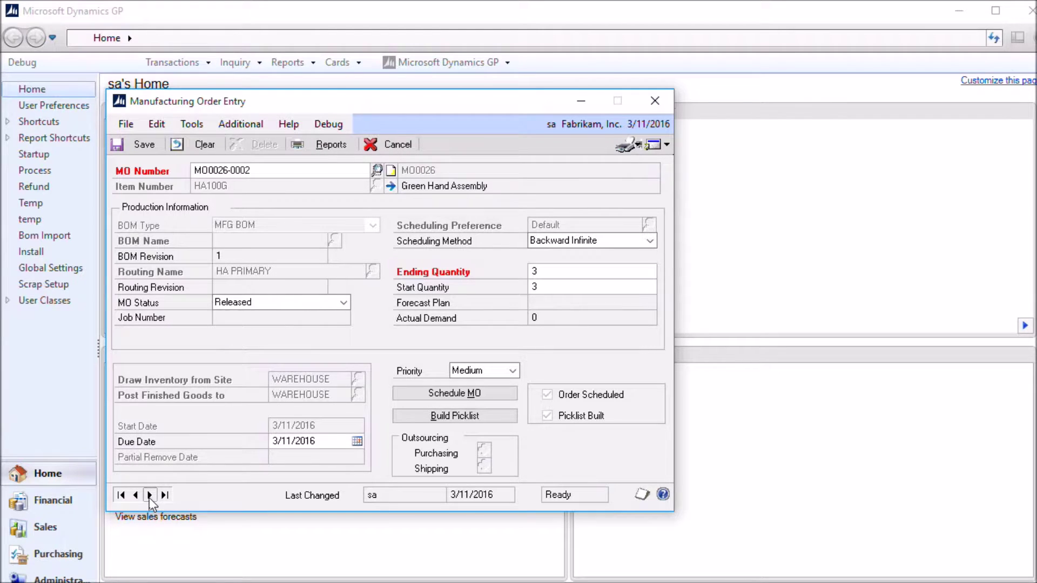
click(150, 497)
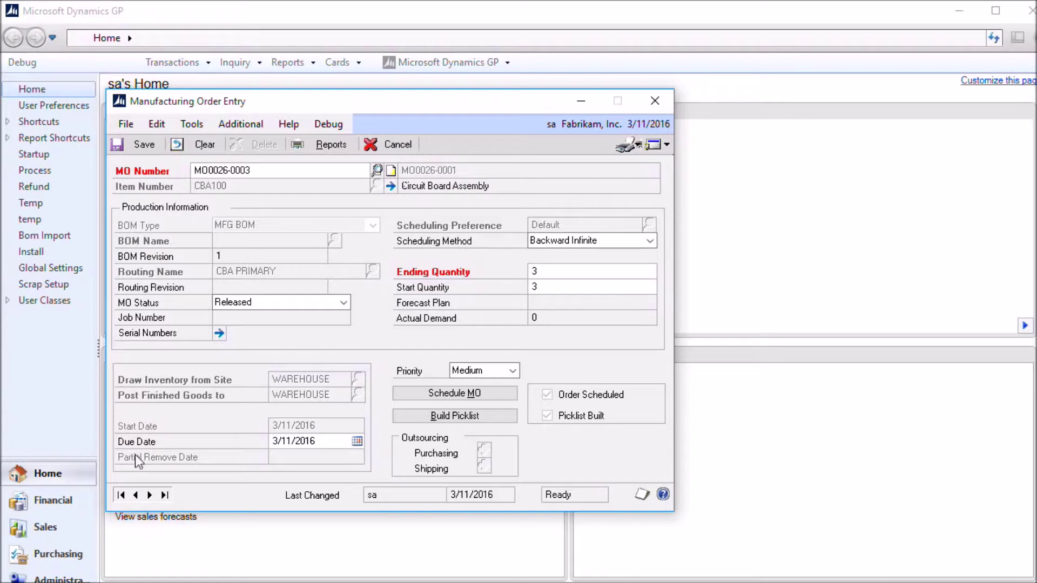
click(137, 495)
click(136, 495)
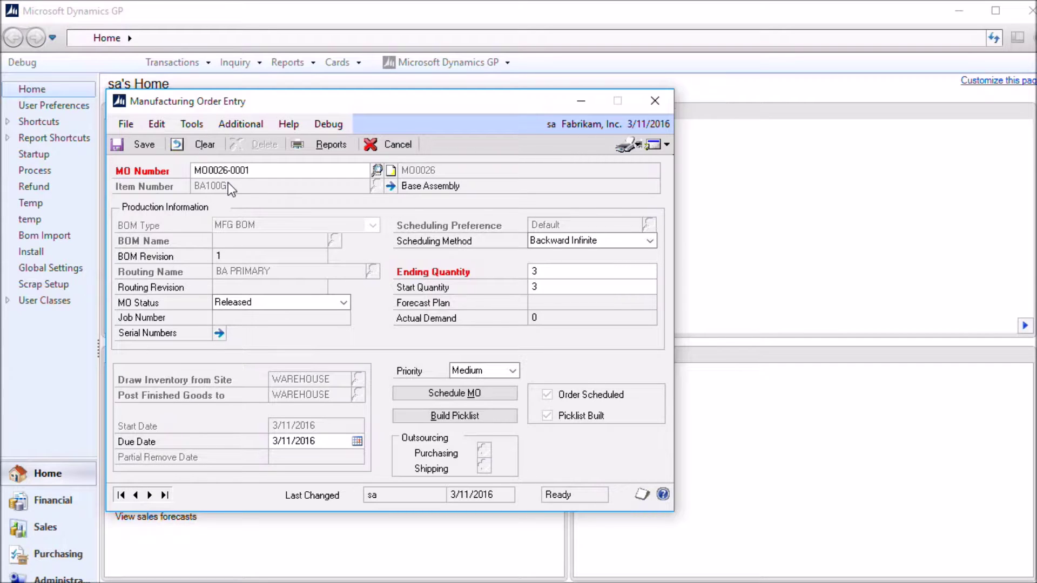
click(135, 494)
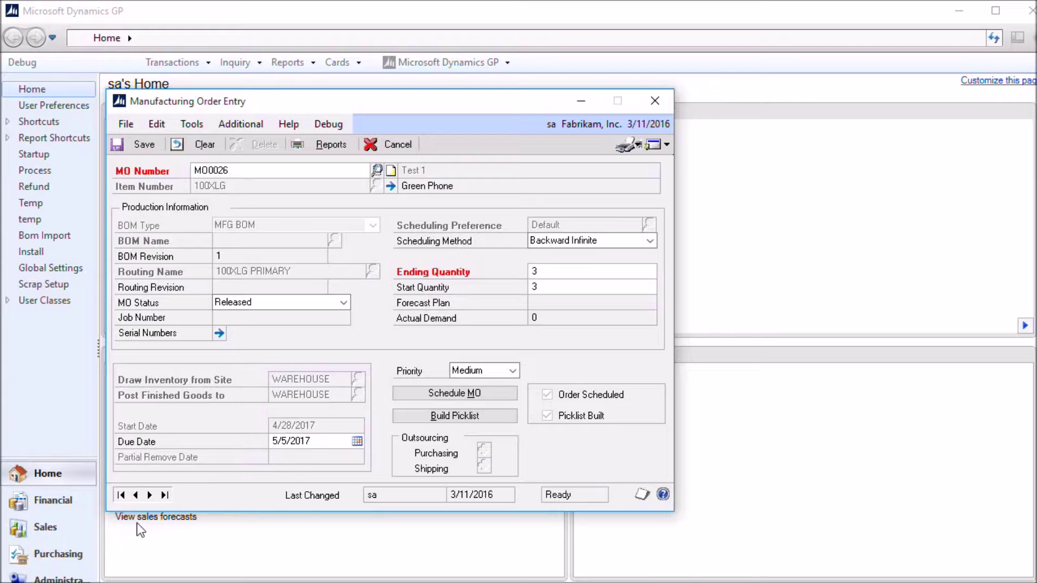
click(150, 495)
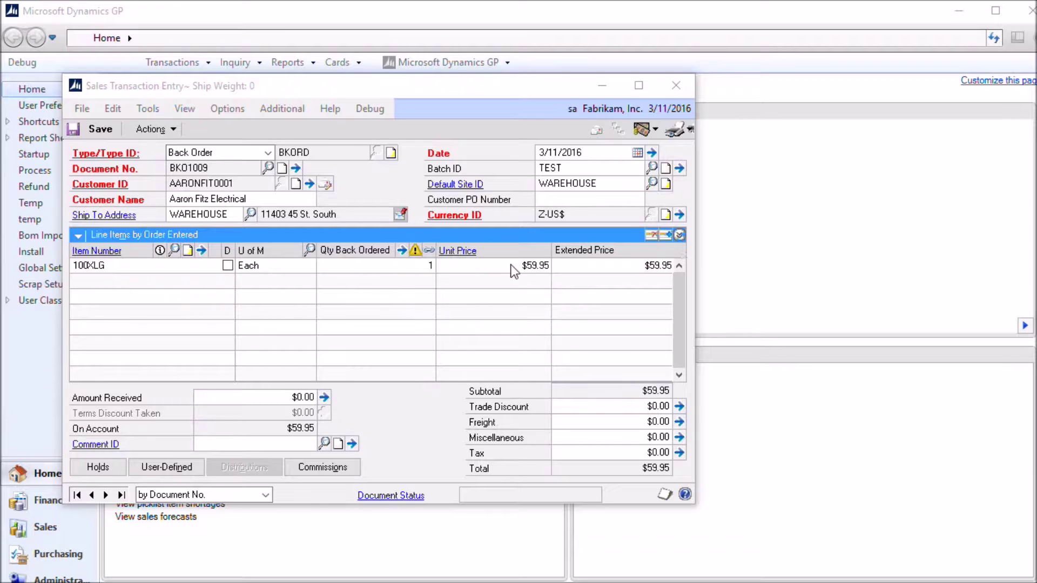
Step: Generate a manufacturing order from the 100XLG back-order line, skipping the transaction log, suppressing further warnings and auto-generating MOs for the subassemblies
click(593, 265)
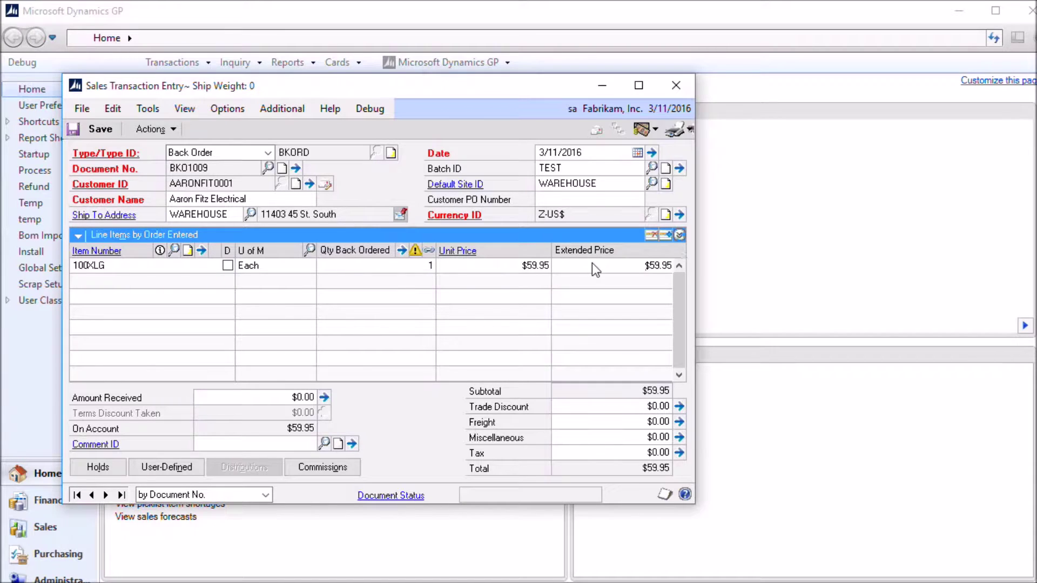
key(Tab)
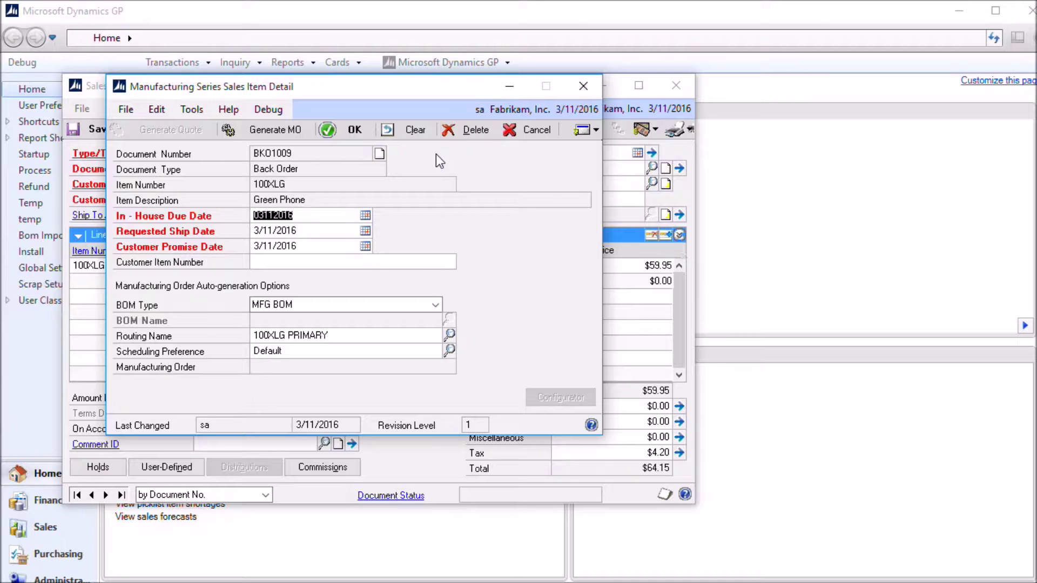
click(265, 133)
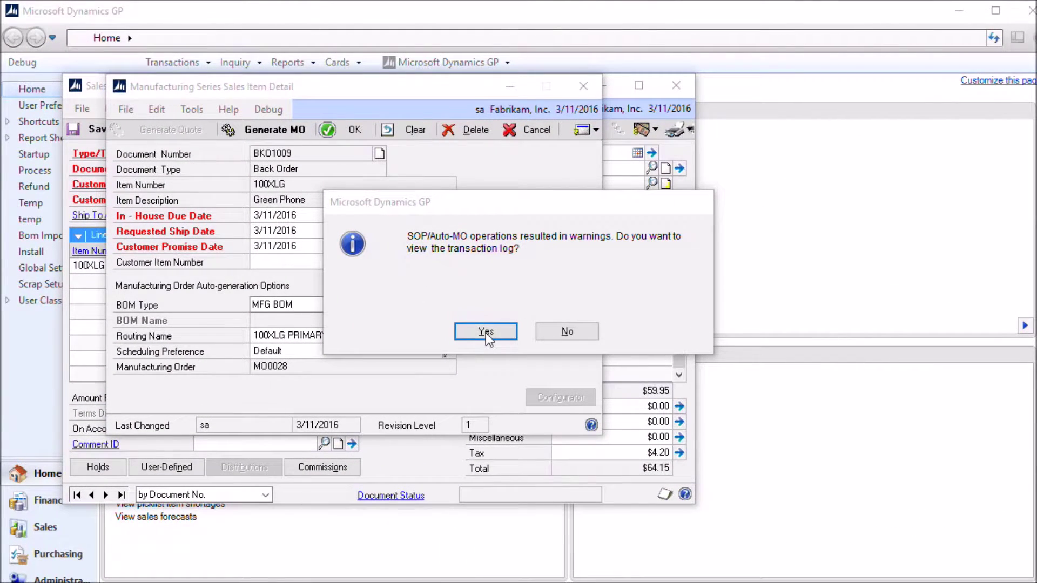
click(571, 333)
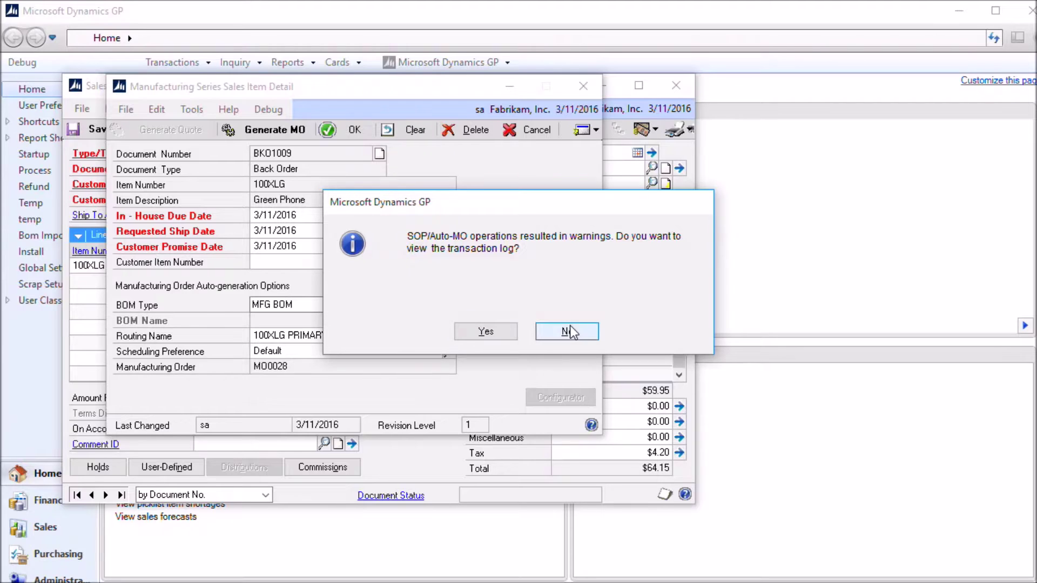
click(594, 331)
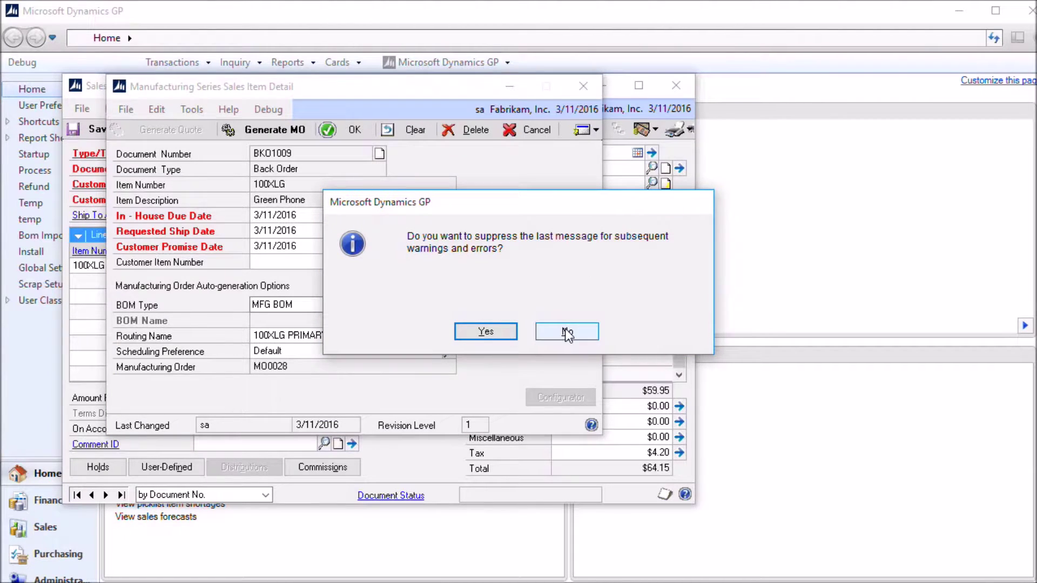
click(491, 330)
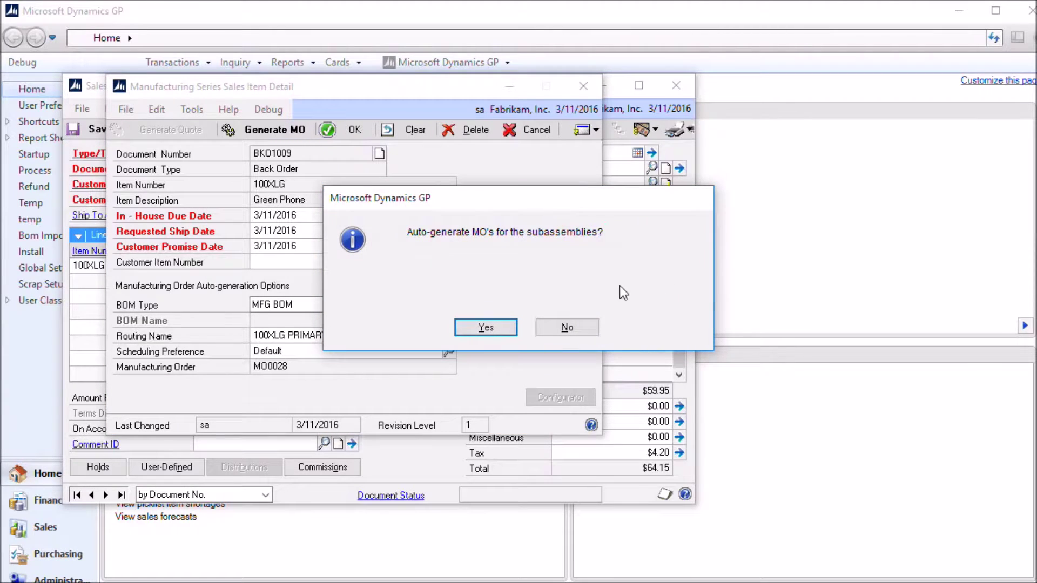
click(485, 325)
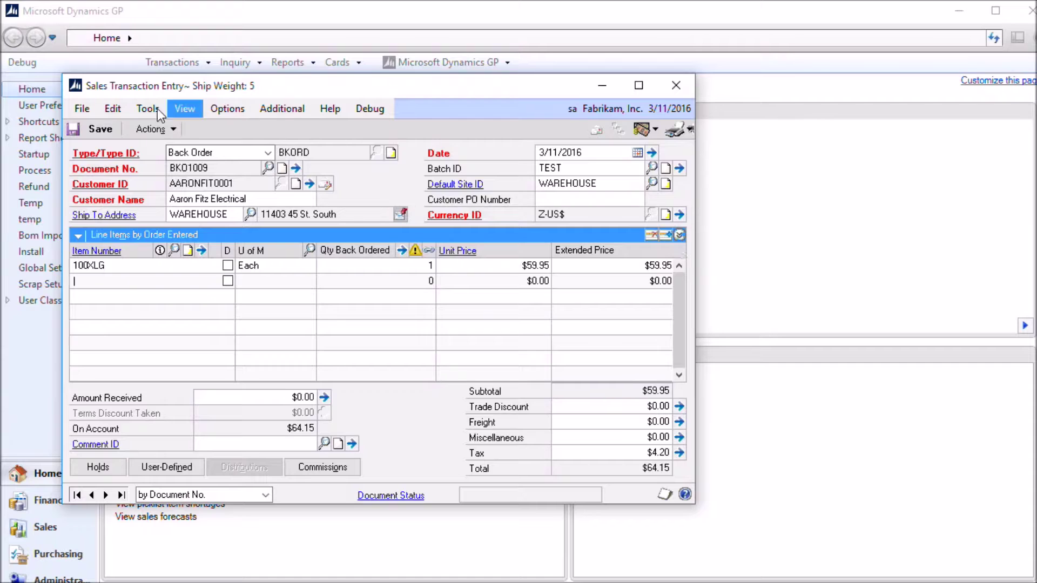
Step: Save the back order, close Sales Transaction Entry, and open Manufacturing Order Entry
click(80, 128)
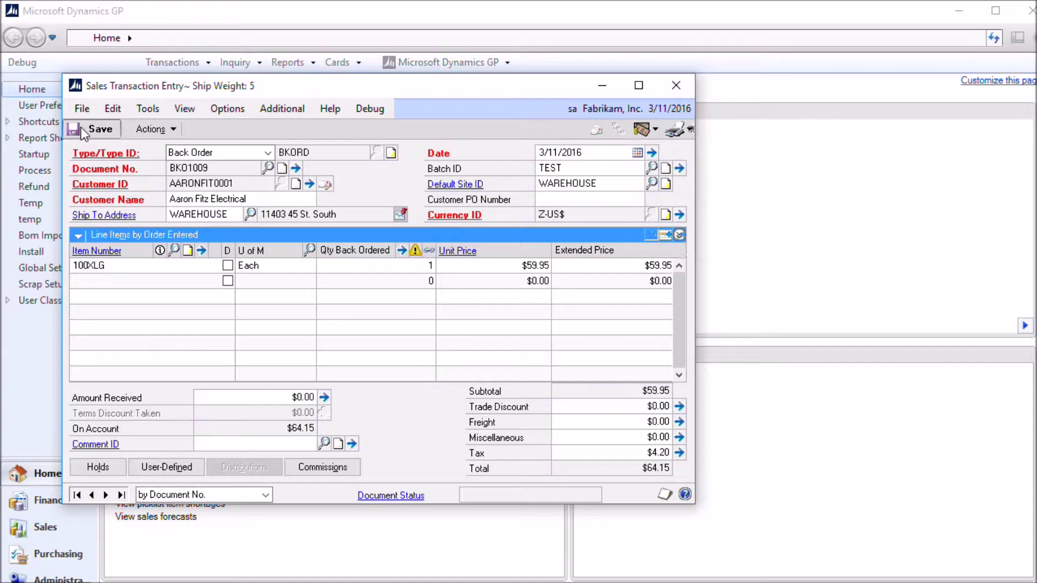
click(670, 87)
click(186, 69)
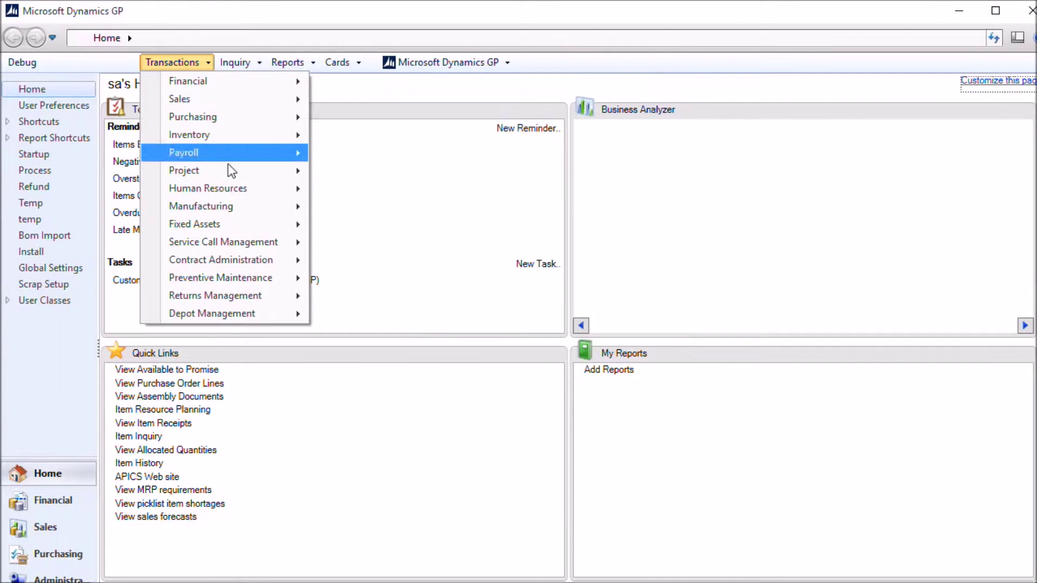
mouse_move(228, 203)
mouse_move(381, 204)
click(503, 208)
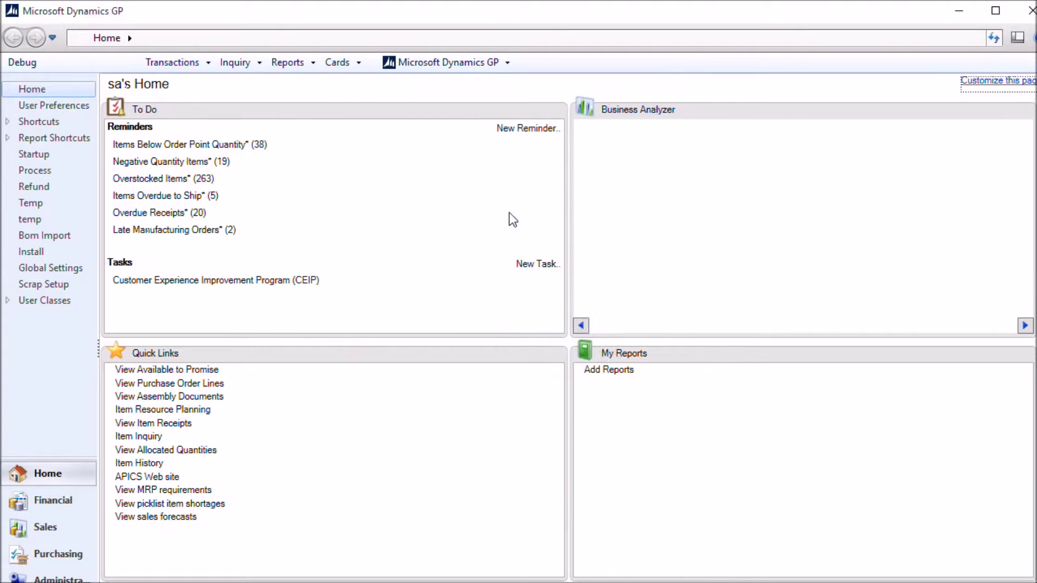
Step: Look up manufacturing order MO0028 for item 100XLG and open it to check its description
click(378, 169)
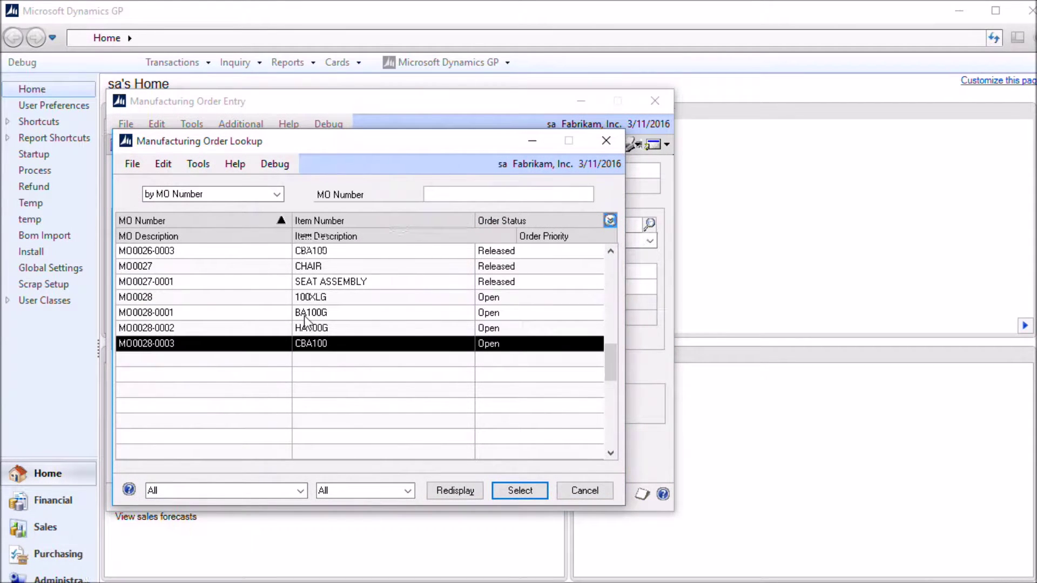
click(244, 298)
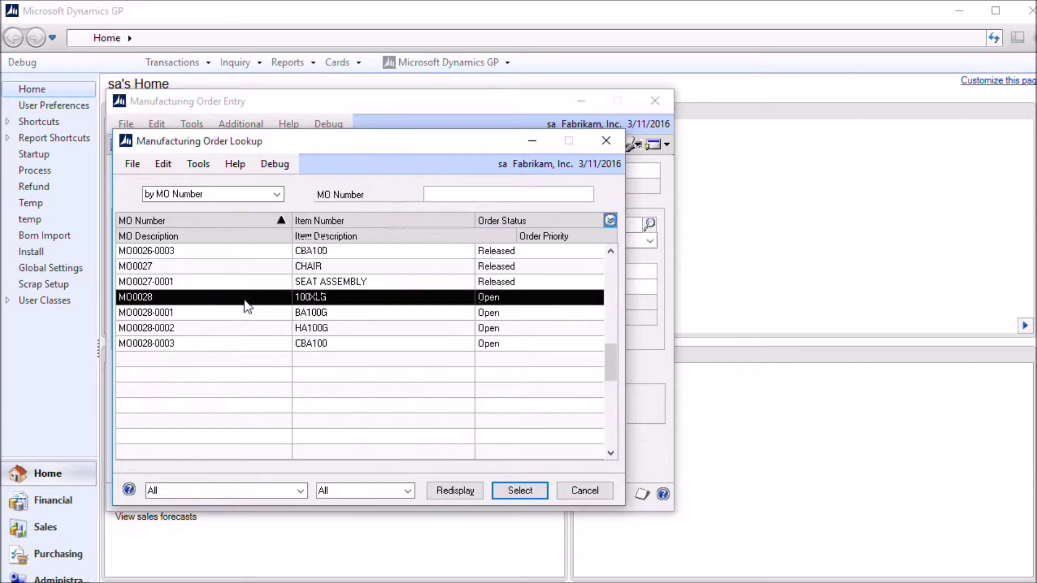
double_click(206, 299)
click(513, 171)
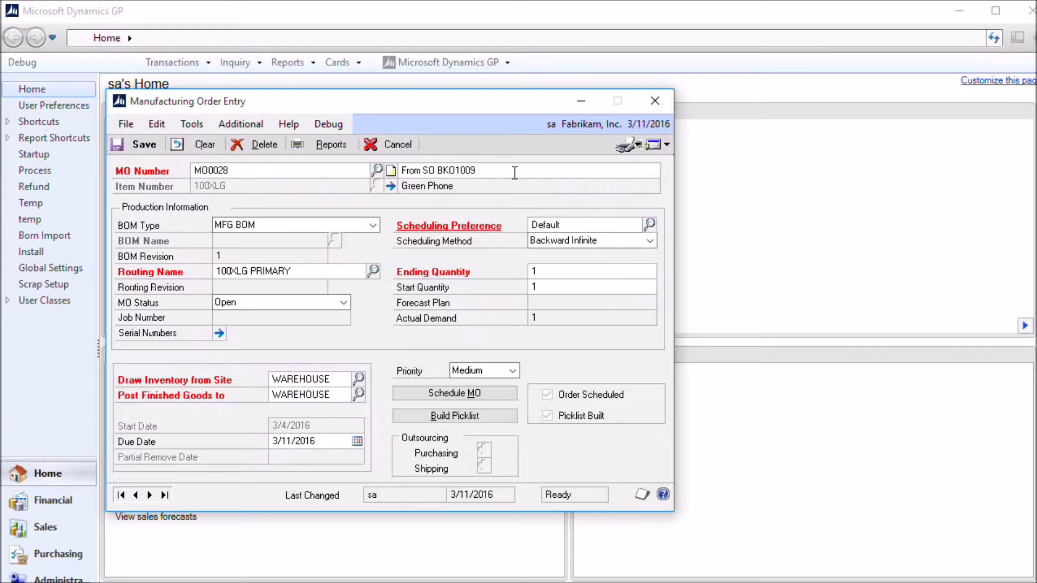
Step: Page through the child orders of MO0028, return to the parent order, and clear the entry window
click(149, 494)
click(149, 495)
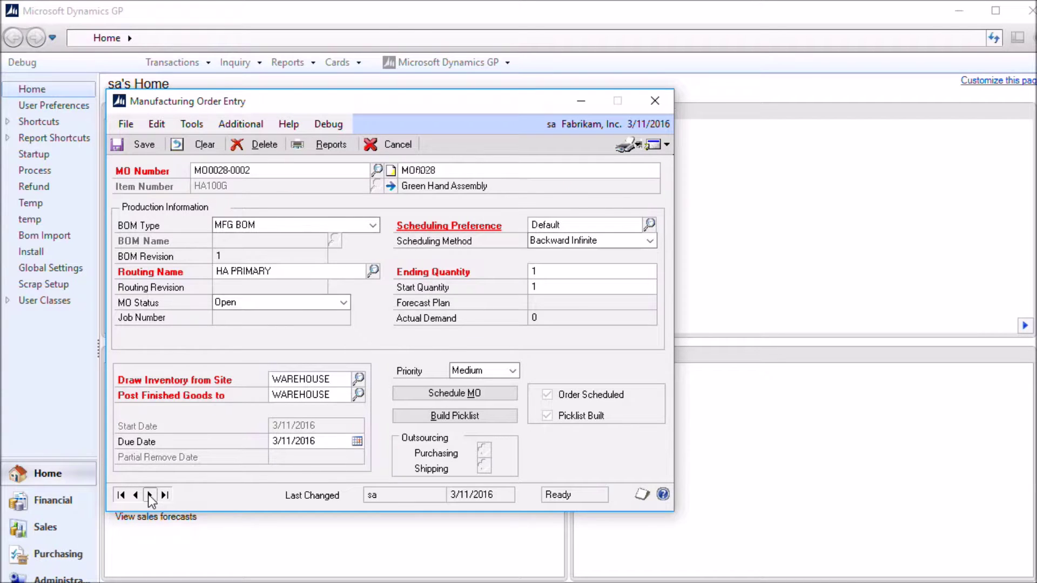
click(135, 495)
click(135, 494)
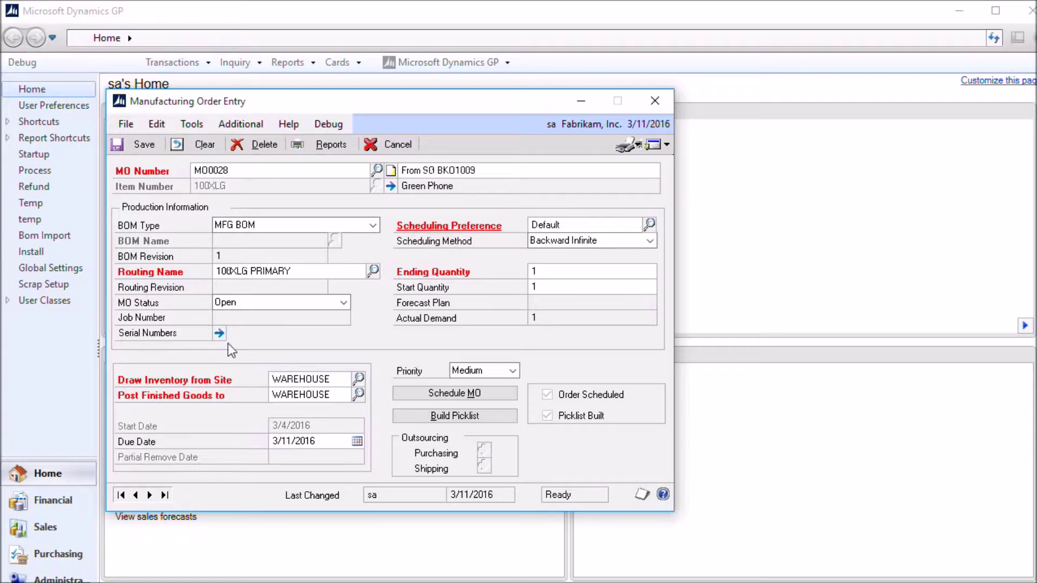
click(204, 145)
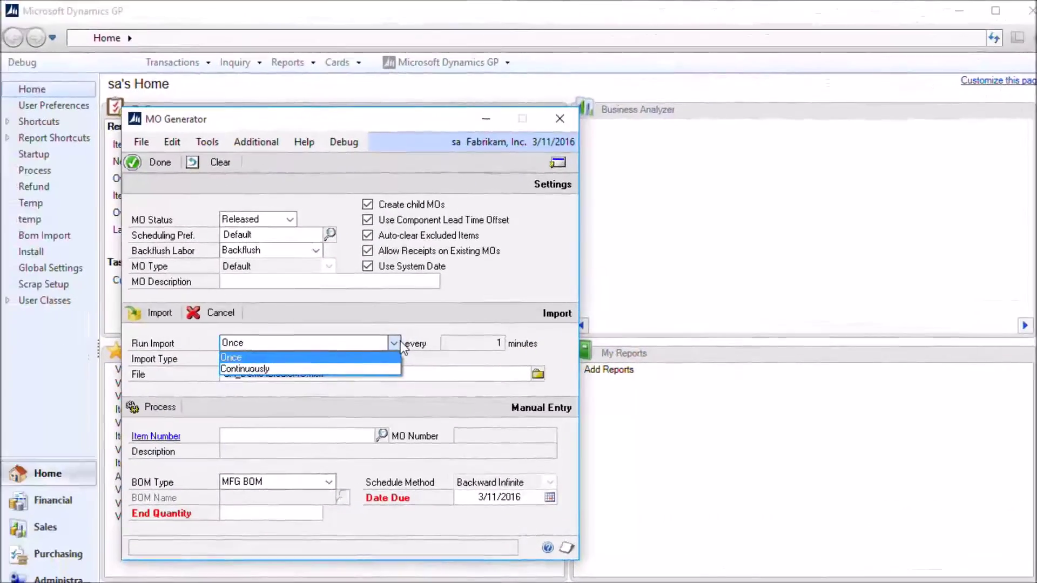
Step: In the MO Generator, keep Run Import at Once, set the import type to Excel: MO Scheduler, and clear the file path
click(400, 341)
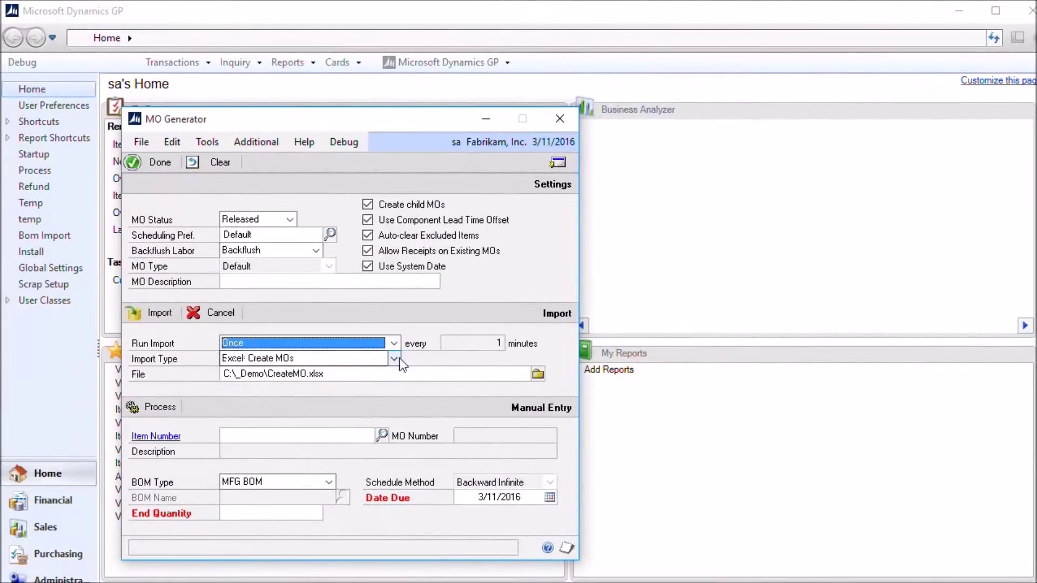
click(395, 360)
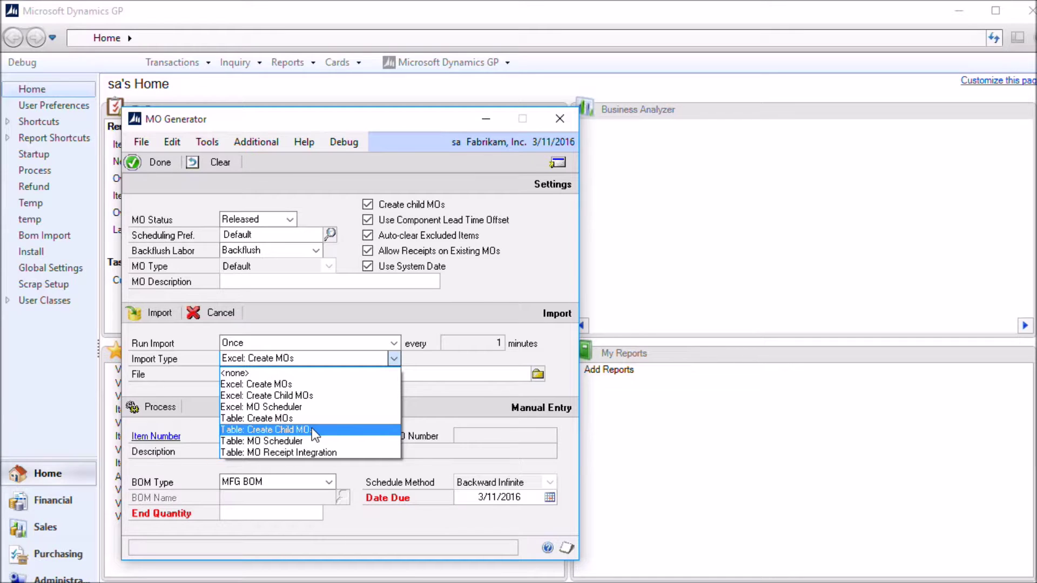
click(331, 408)
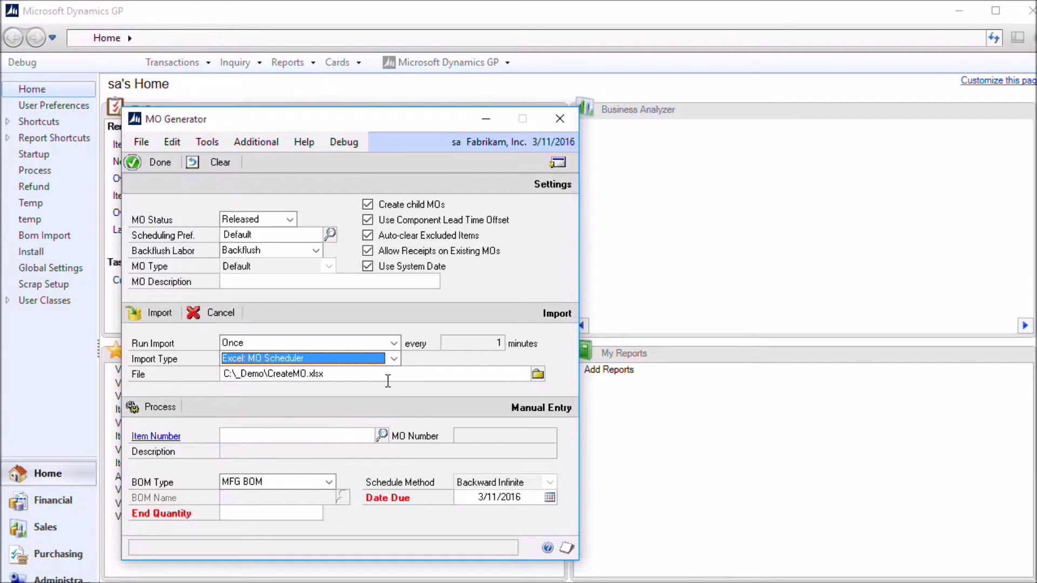
key(Tab)
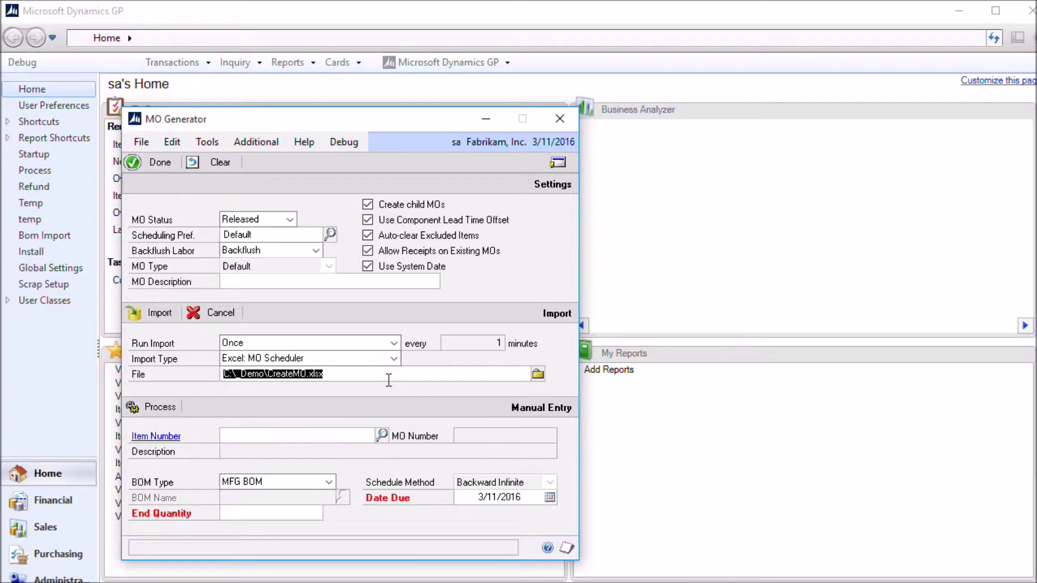
key(BackSpace)
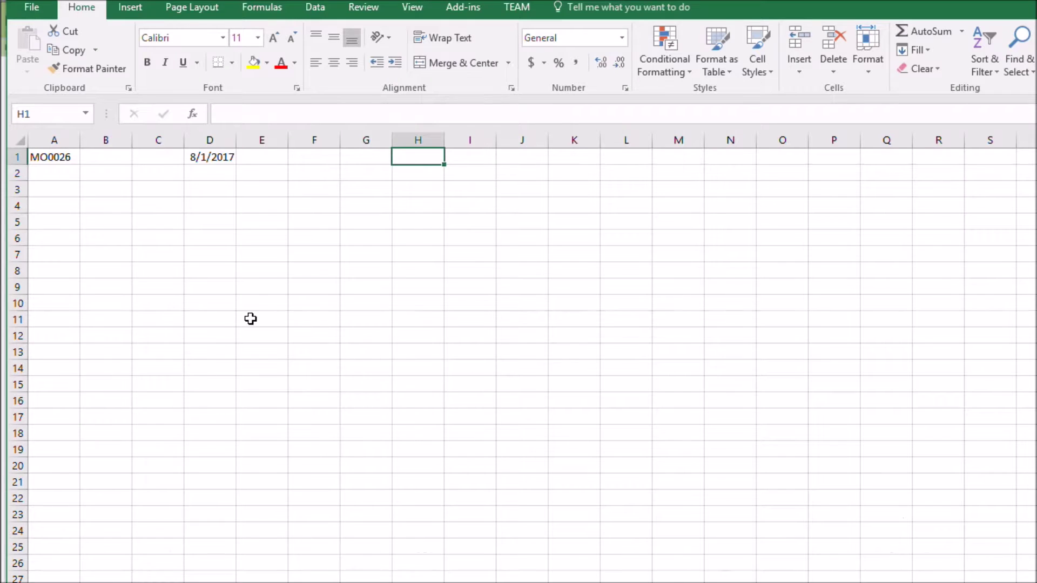
Step: Switch to the scheduler workbook in Excel and examine the MO number in A1 and the due date in D1
click(58, 157)
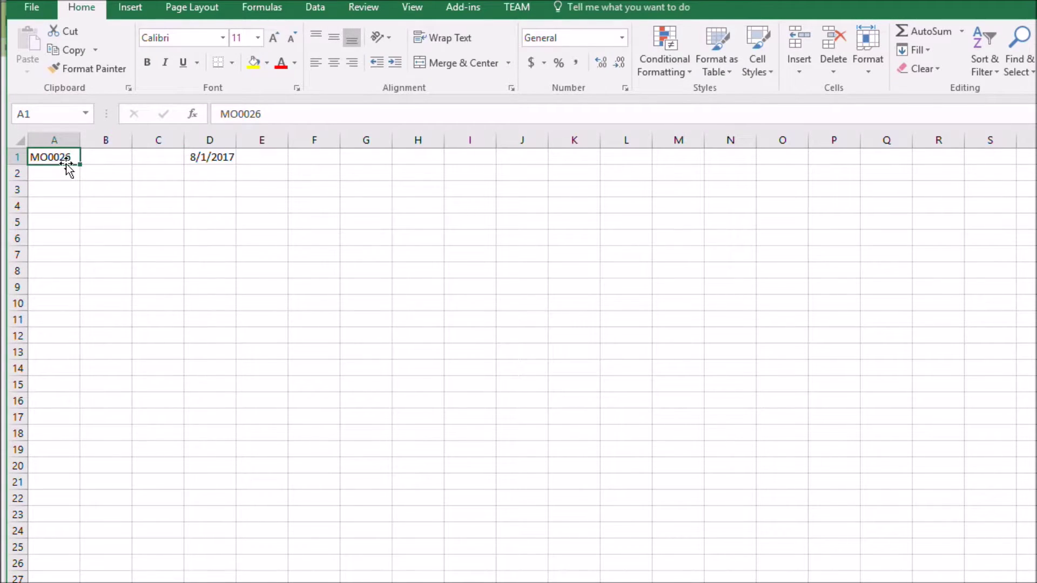
click(213, 157)
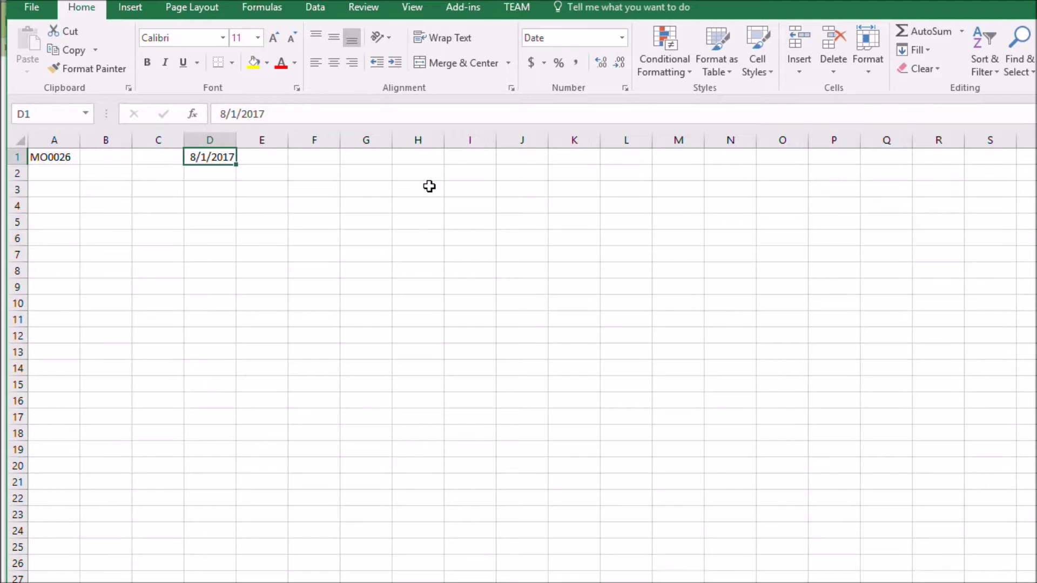
click(344, 178)
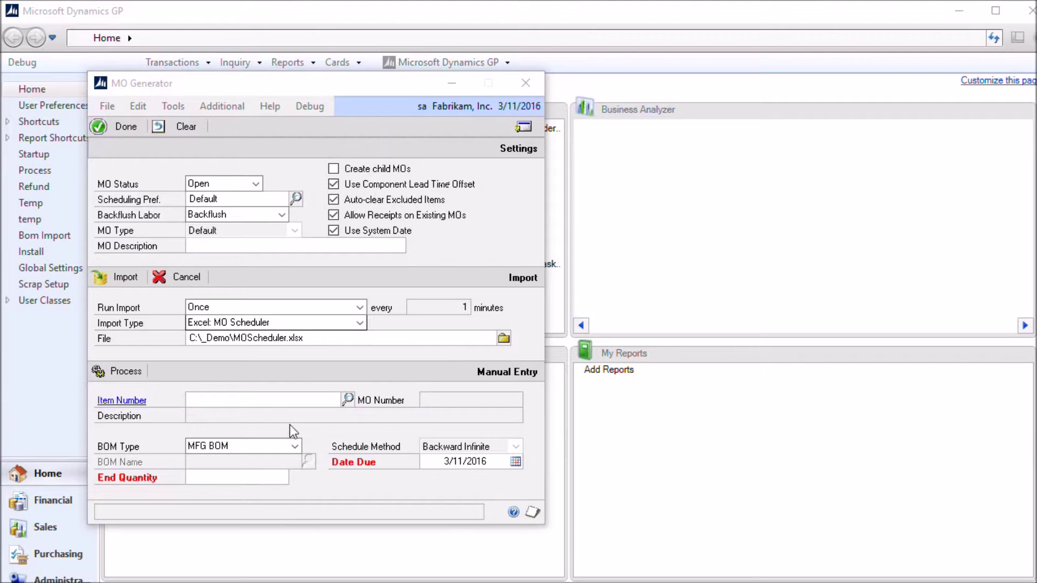
Step: In the MO Generator's manual entry, enter item 100XLG with MFG BOM, end quantity 1 and due date 6/1/2017
click(259, 400)
text(10-0)
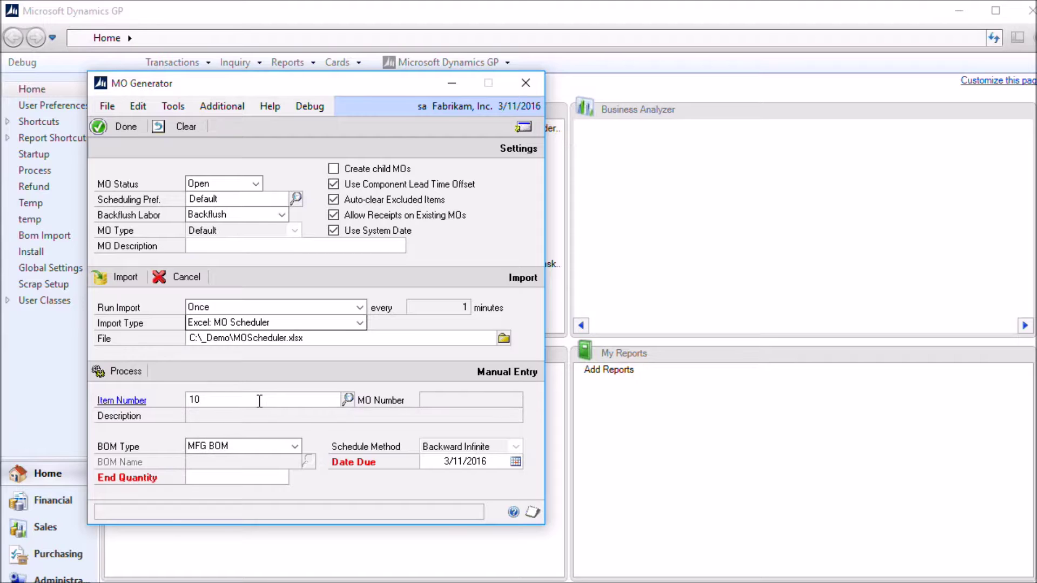
text(0XLG)
key(Tab)
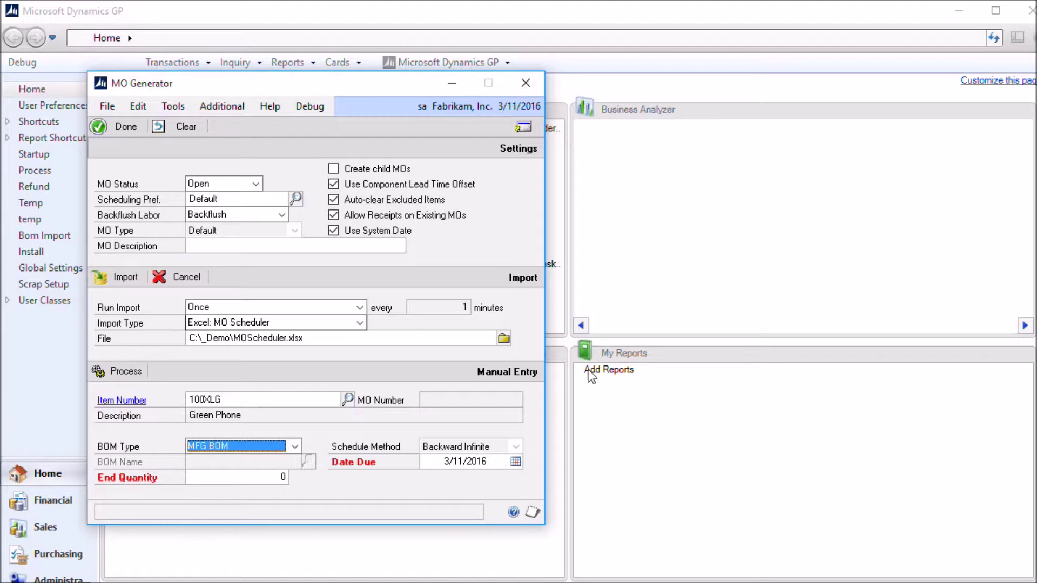
key(Tab)
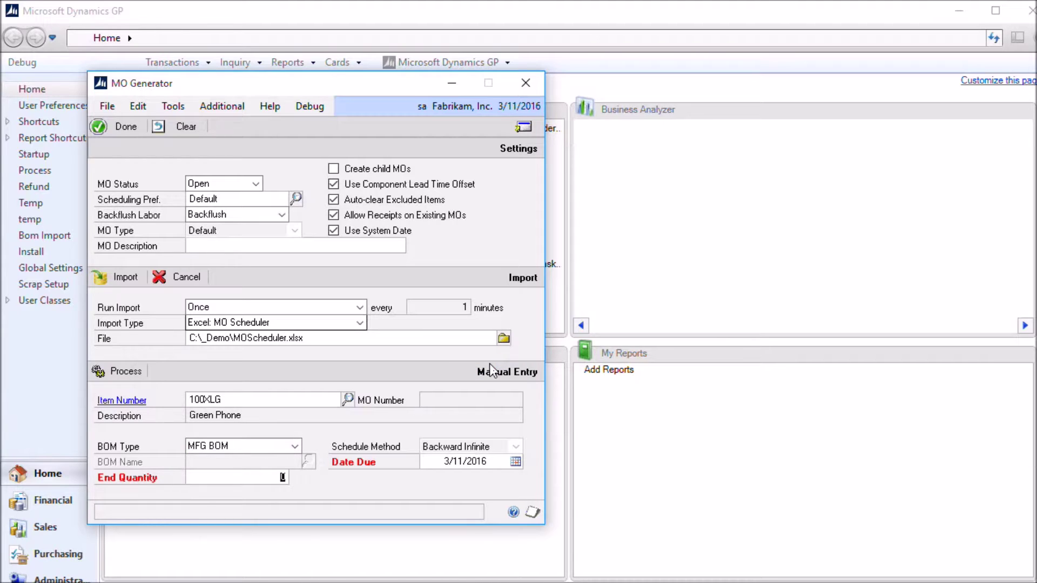
text(1)
key(Tab)
text(06012017)
key(Tab)
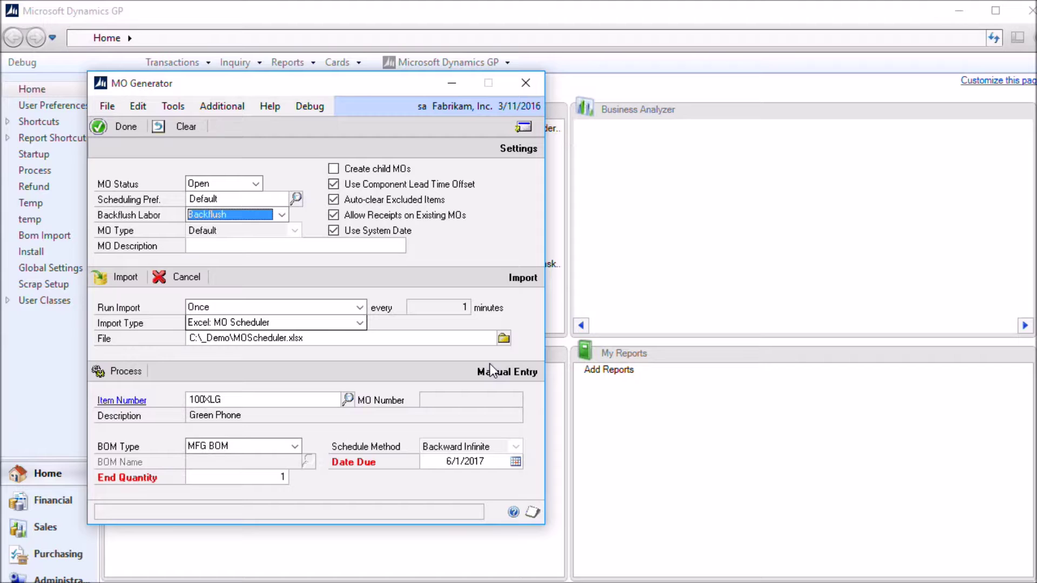
Step: Enable Create child MOs and process the manual entry for item 100XLG
click(359, 323)
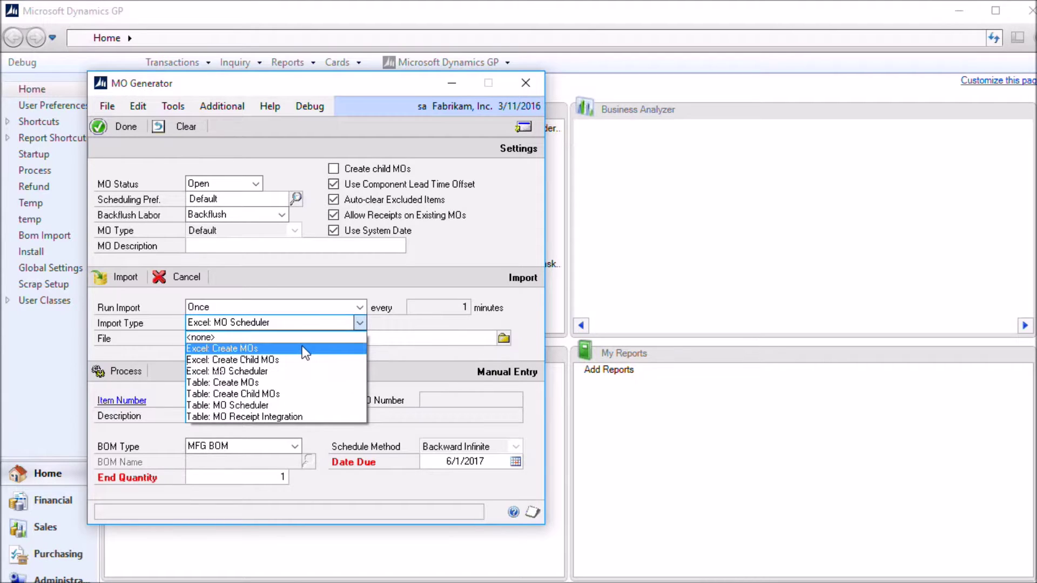
click(410, 319)
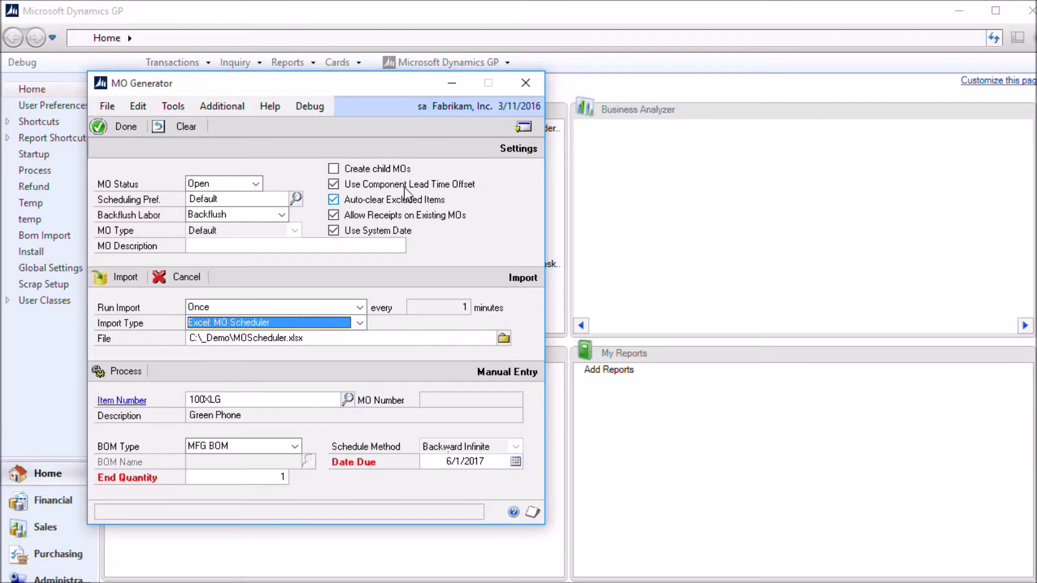
click(369, 170)
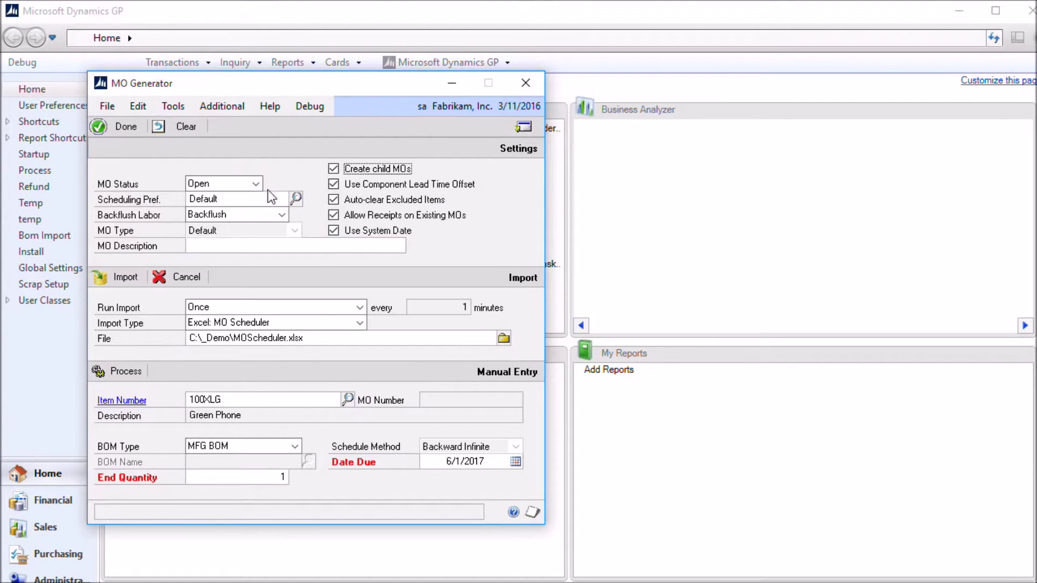
click(125, 372)
click(596, 329)
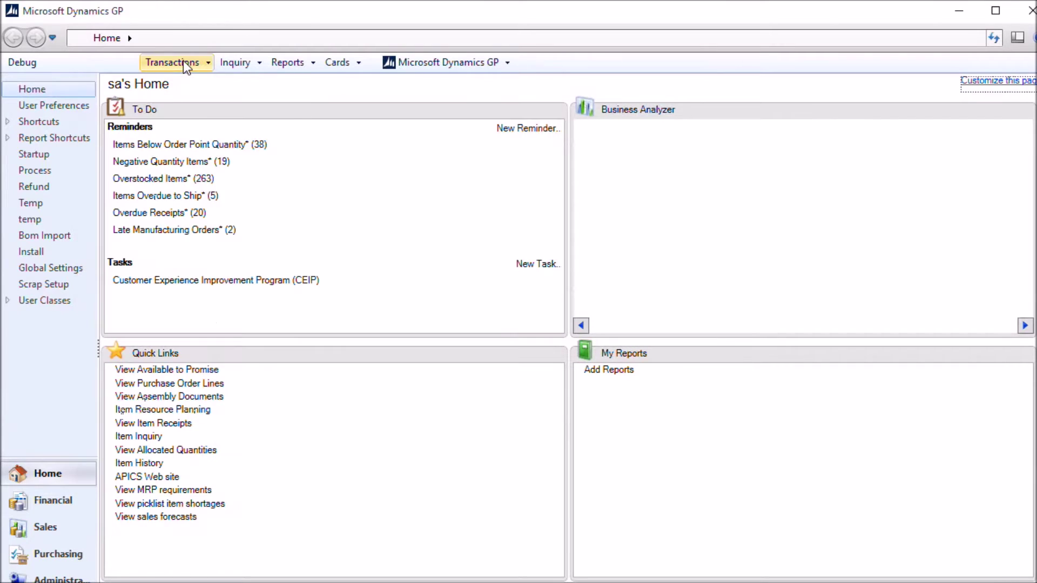
Step: Open Manufacturing Order Entry and bring up its MO number lookup
click(183, 60)
mouse_move(289, 207)
mouse_move(420, 209)
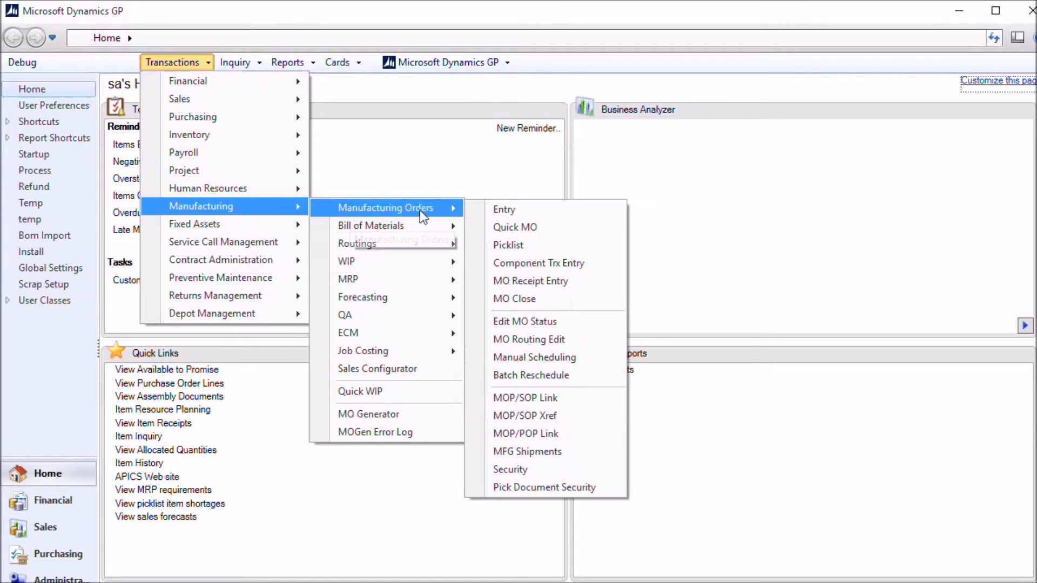
click(549, 206)
click(379, 169)
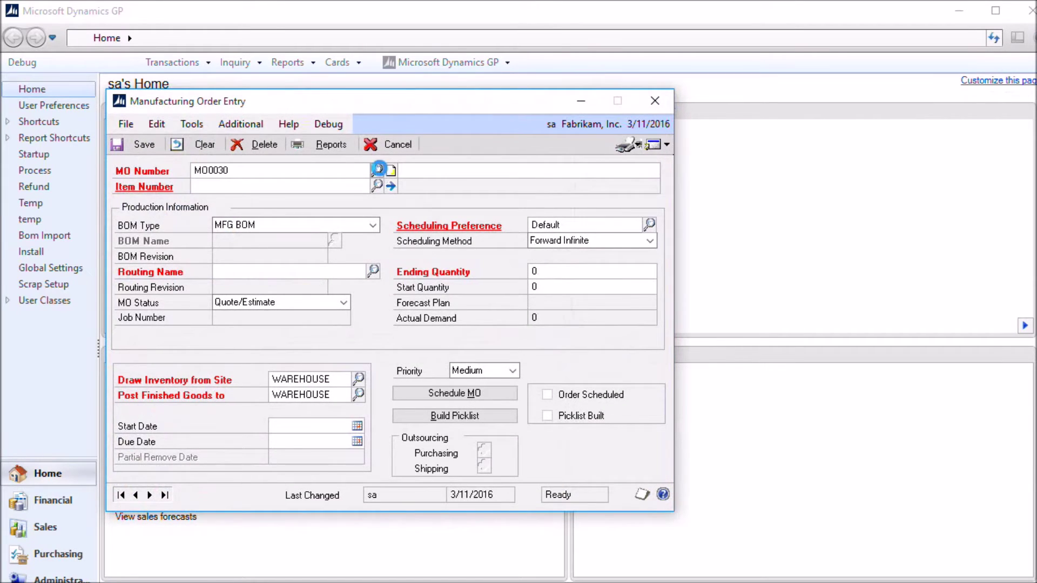
Step: Open manufacturing order MO0029 from the lookup, view its child order MO0029-0001, and return to the parent order
scroll(196, 281, up, 2)
click(161, 300)
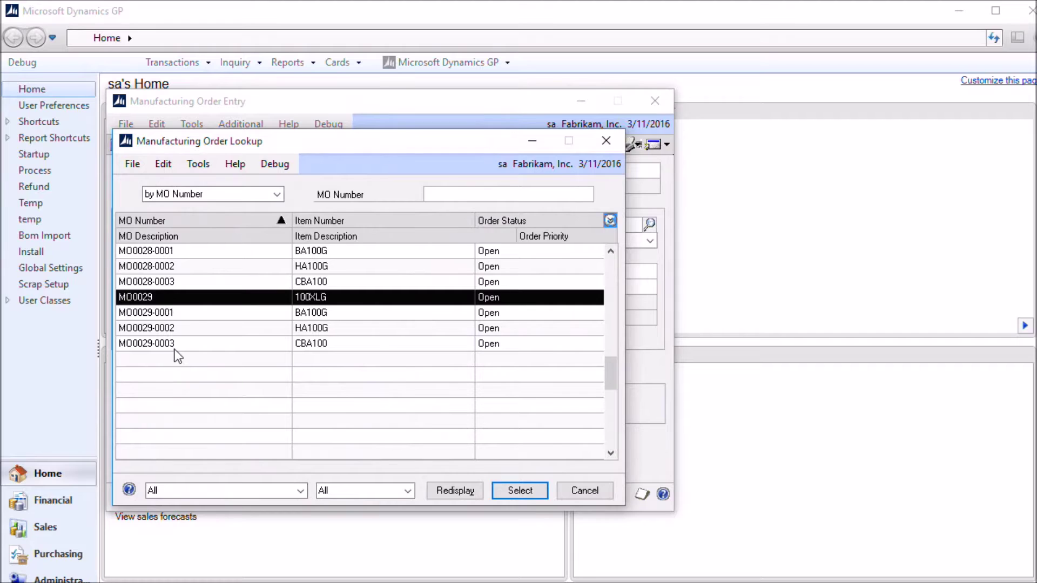
double_click(157, 296)
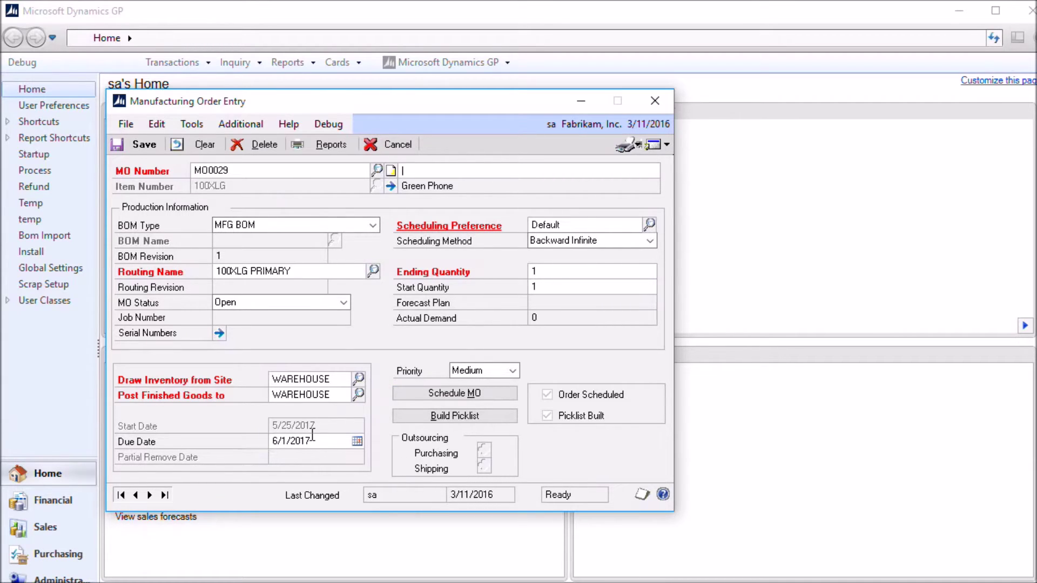
click(136, 495)
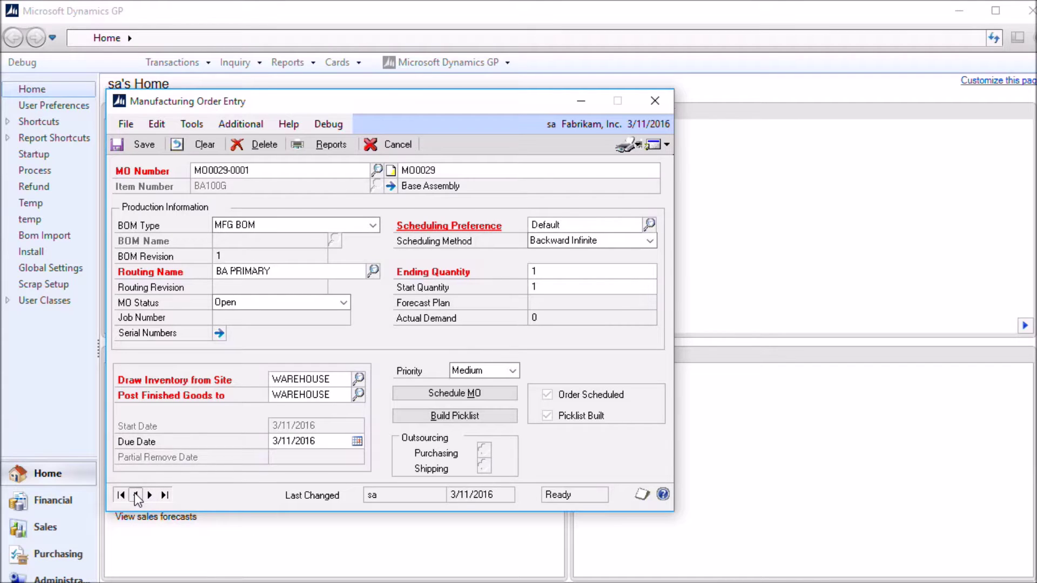
click(136, 495)
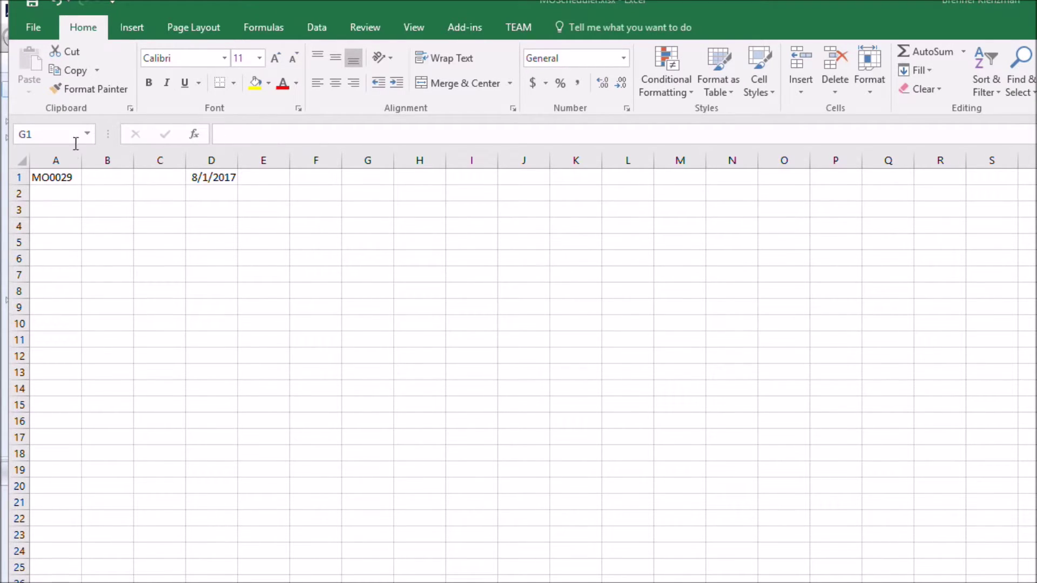
Step: In MOScheduler.xlsx, check the MO number MO0029 in A1 and the new due date 8/1/2017 in D1
click(51, 180)
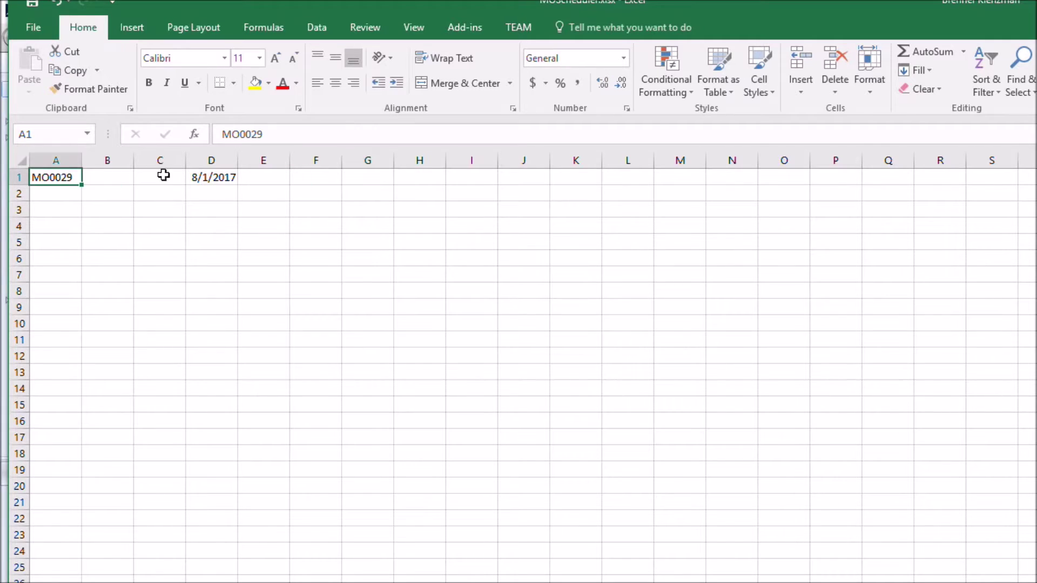
click(209, 179)
click(325, 179)
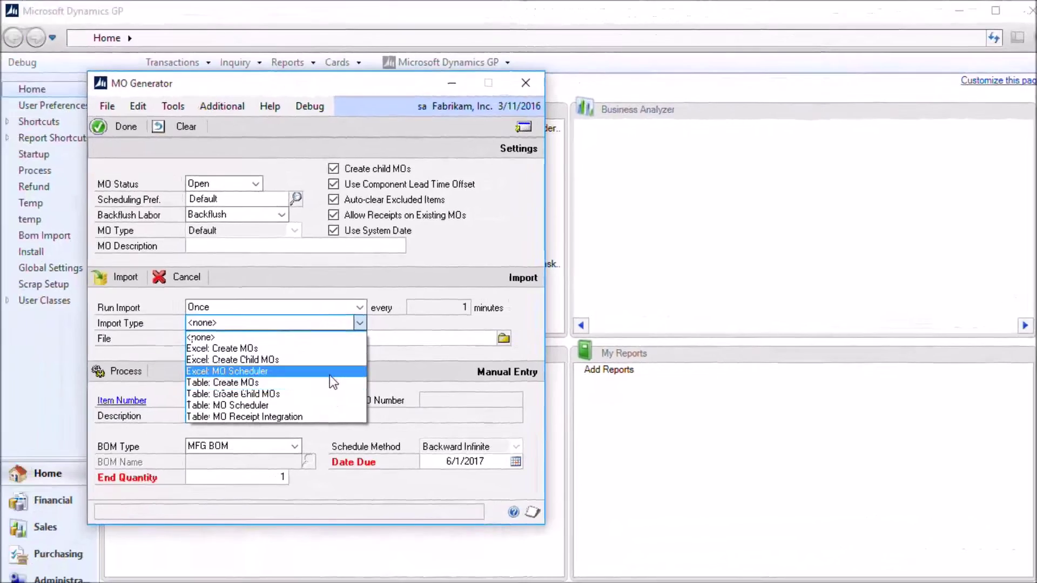
Step: In the MO Generator, set the import type to Excel: MO Scheduler and turn off Create child MOs
click(329, 373)
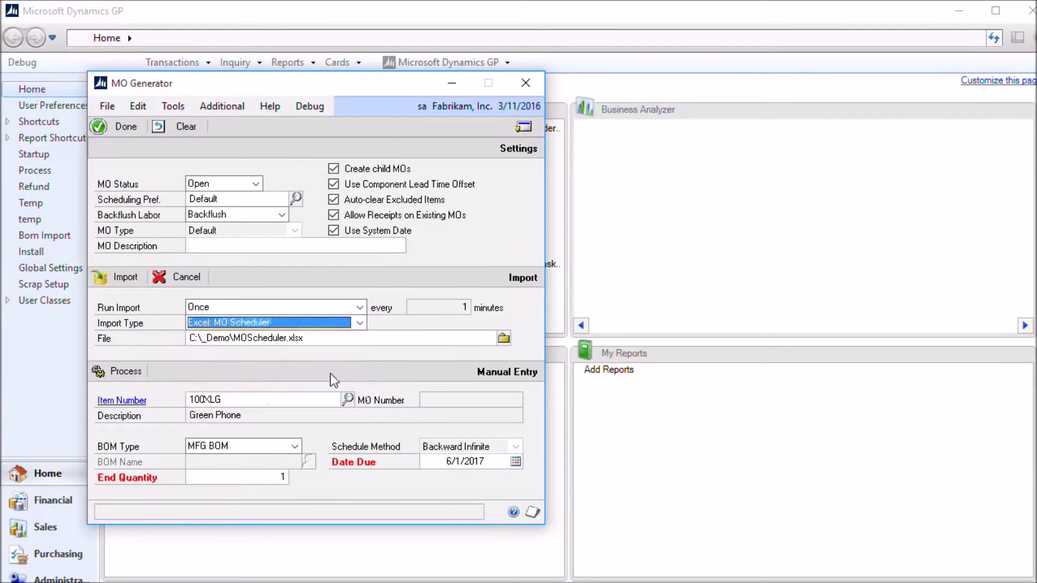
click(375, 340)
click(335, 169)
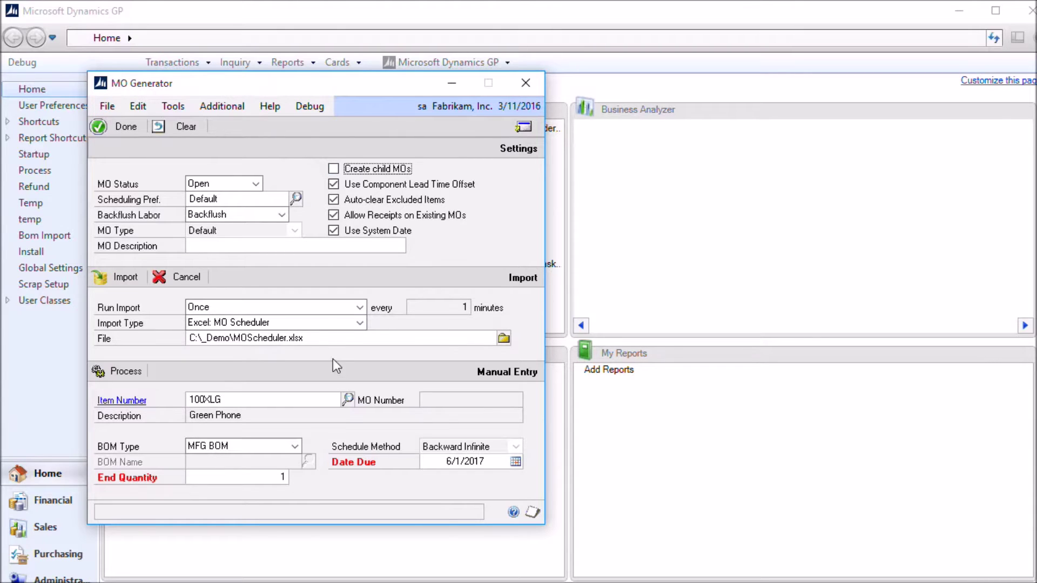
Step: Check the file path C:\_Demo\MOScheduler.xlsx and run the MO Scheduler import, confirming the run
click(326, 341)
click(427, 340)
click(121, 275)
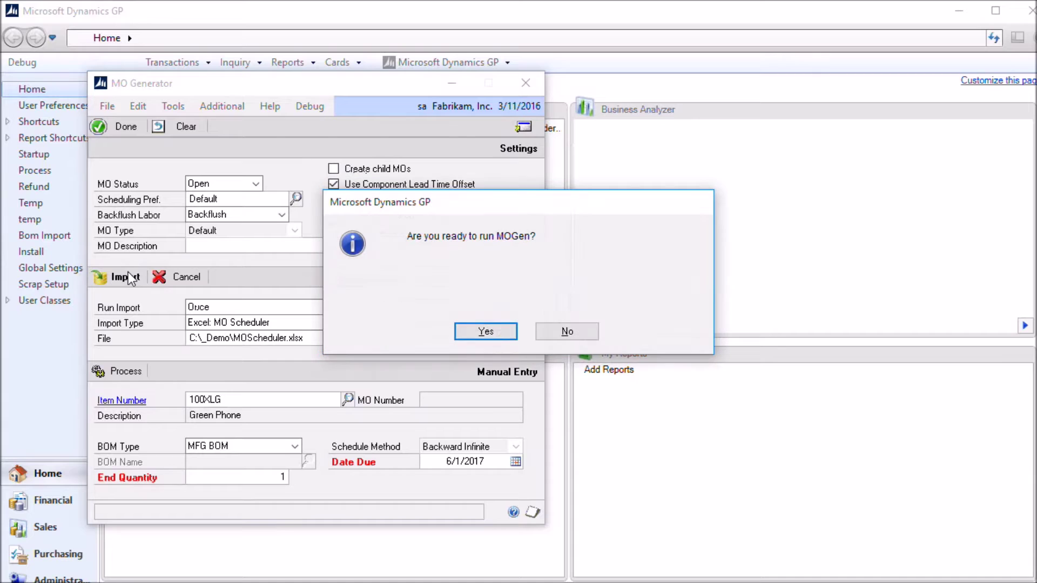
click(491, 333)
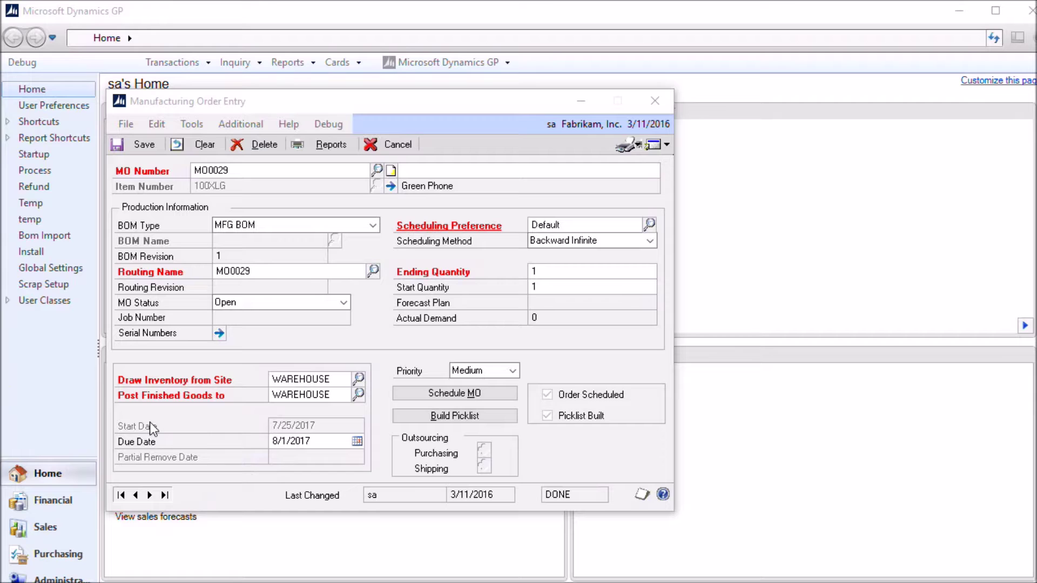
Step: In Manufacturing Order Entry, check the rescheduled dates of child order MO0029-0001 and return to MO0029
click(150, 495)
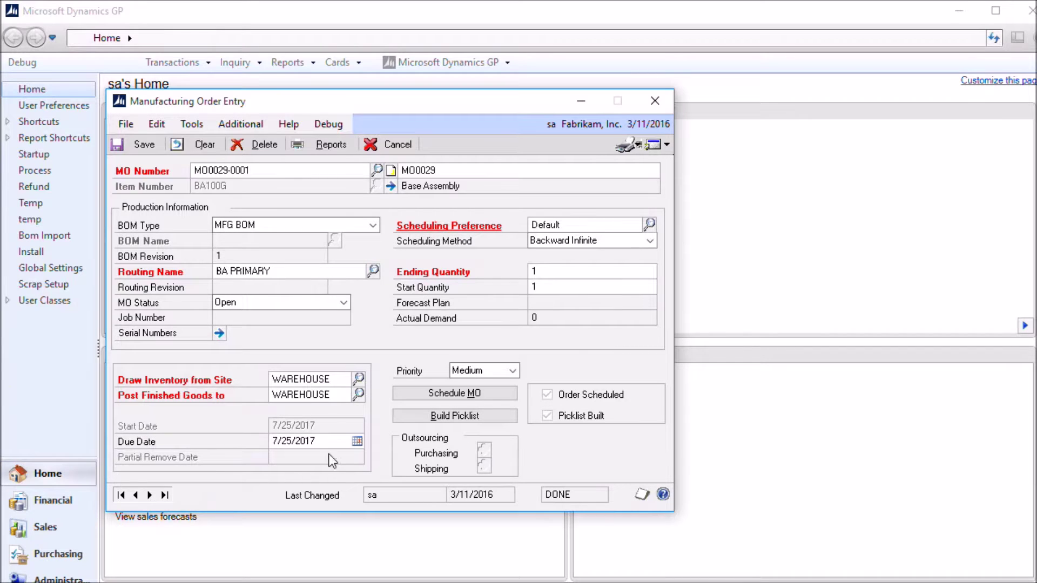
click(135, 494)
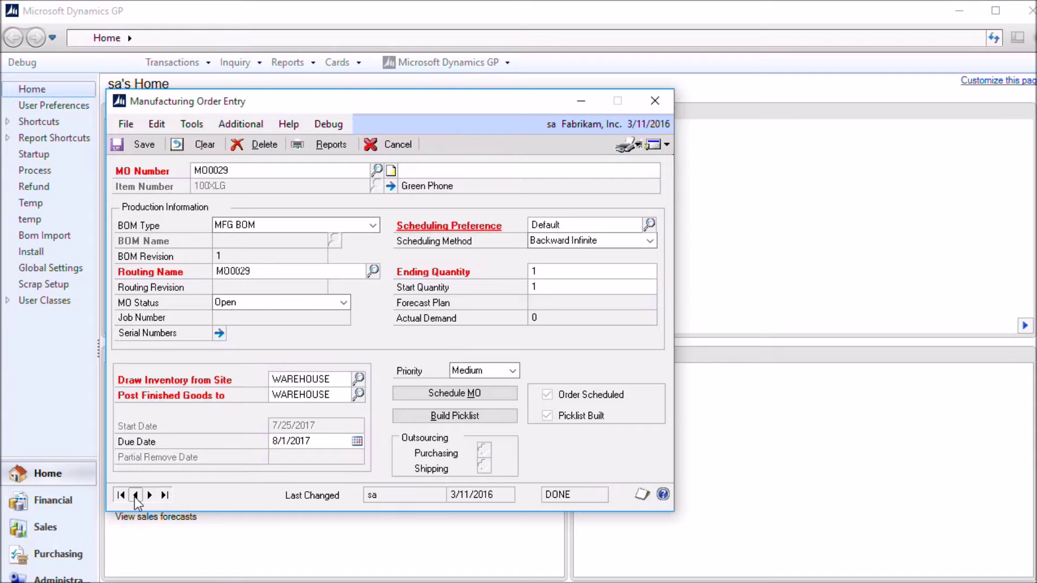
Step: Set the due date of MO0029 to 9/1/2017, reschedule the order, and move to its first child order
click(338, 444)
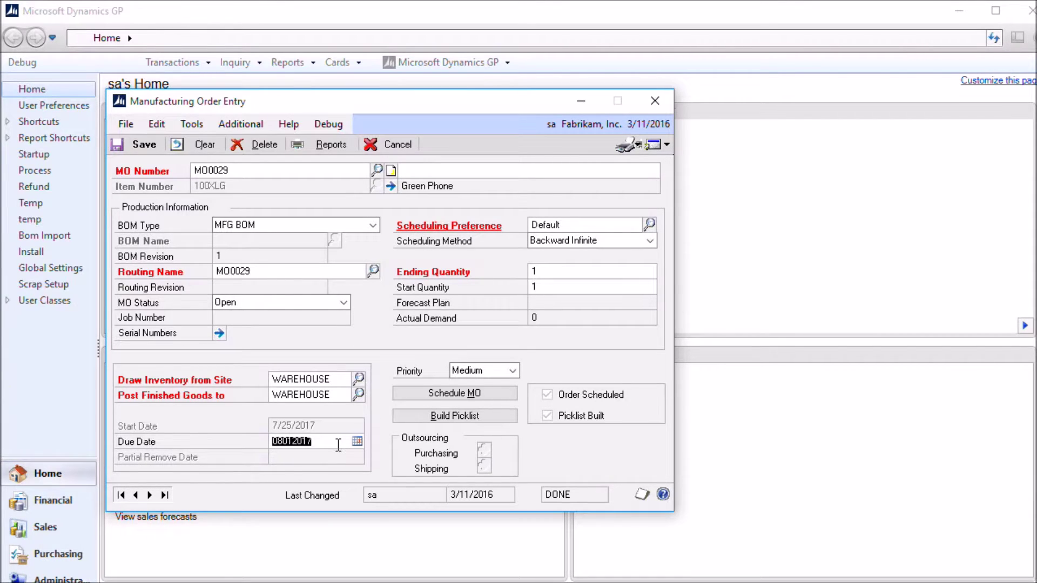
text(0901)
text(2017)
key(Tab)
click(459, 394)
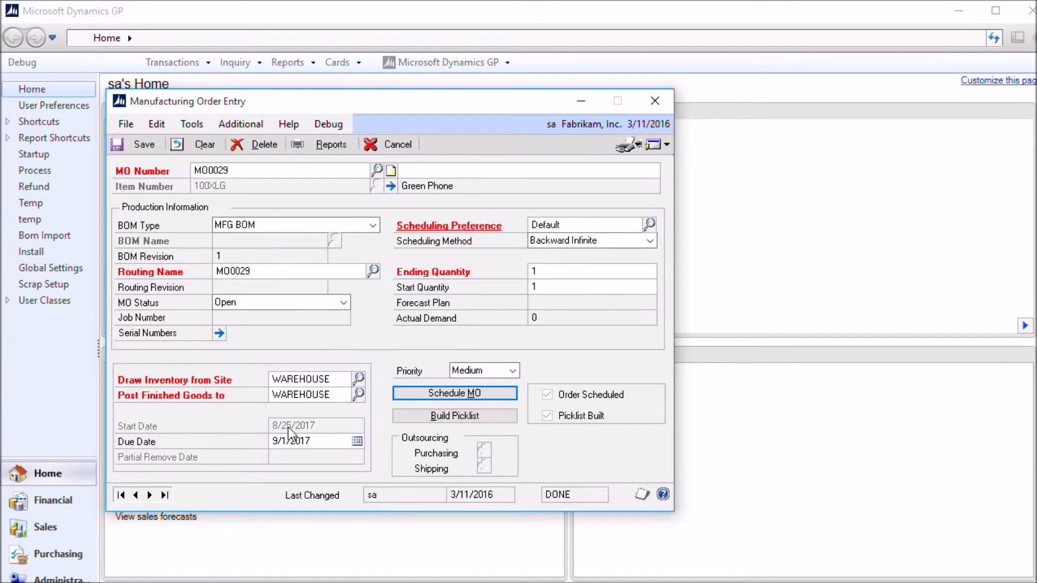
click(150, 495)
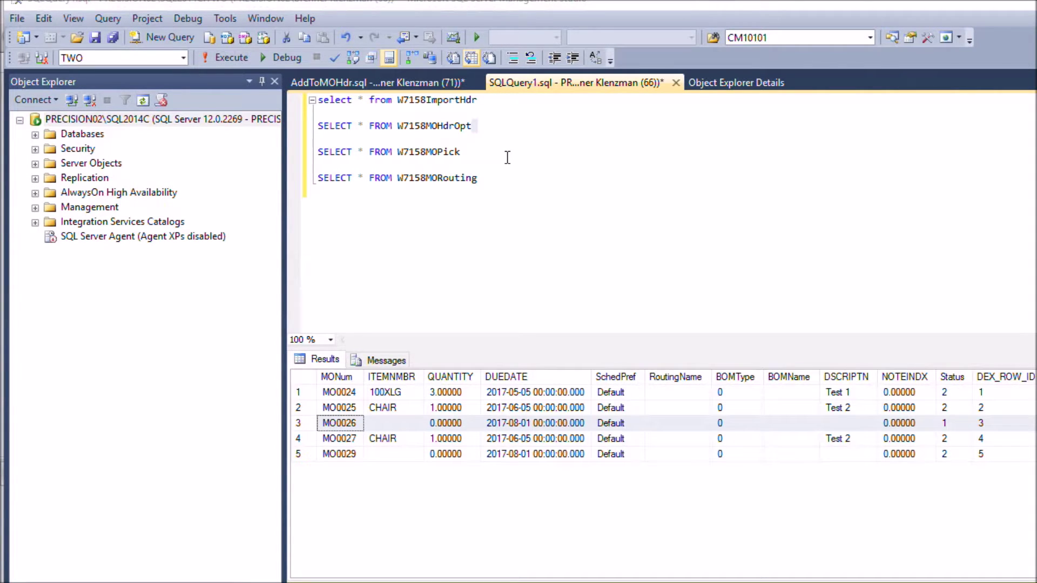
Step: In SQL Server Management Studio, delete the W7158ImportHdr select statement from the query
click(479, 117)
key(shift+Up)
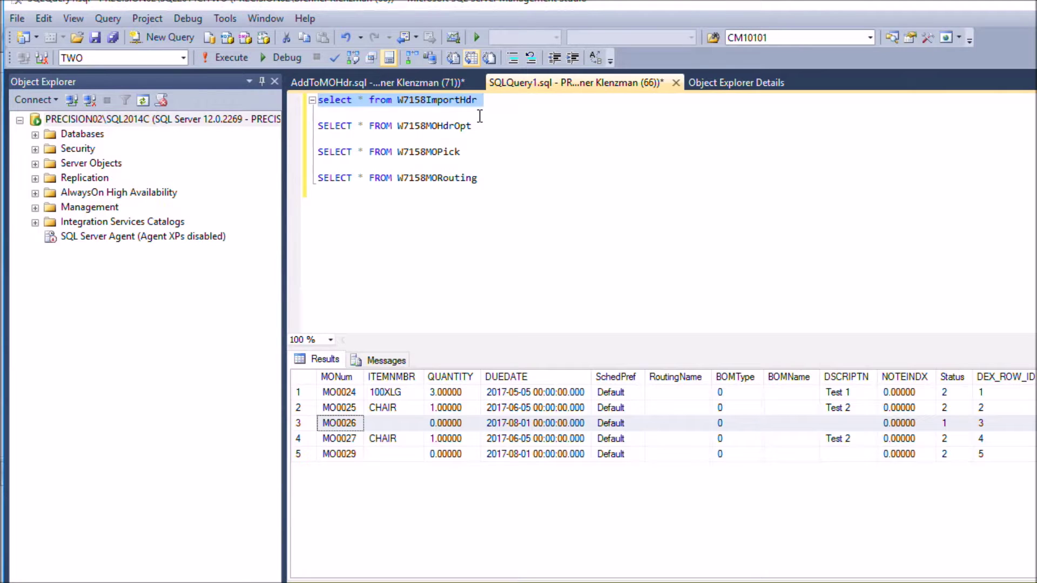
key(Delete)
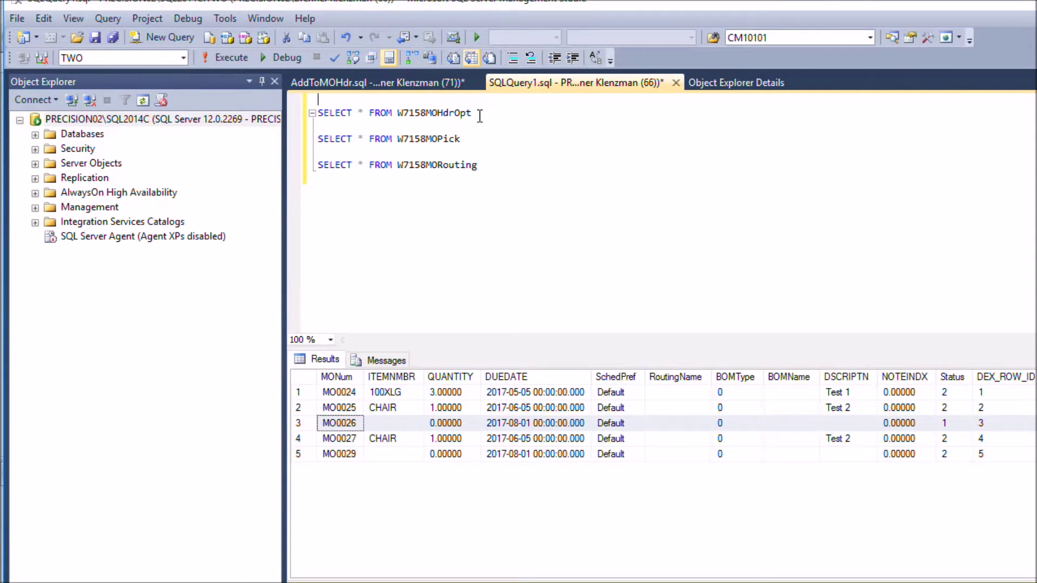
Step: Add the statement SELECT * FROM W7158MOHdr above the W7158MOHdrOpt statement
drag(473, 115, 318, 117)
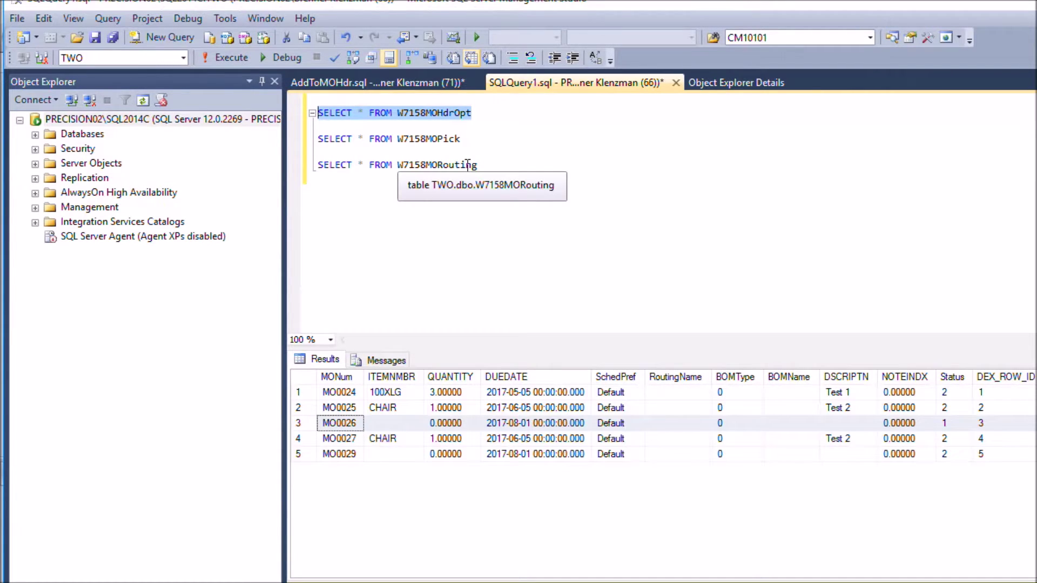
key(Left)
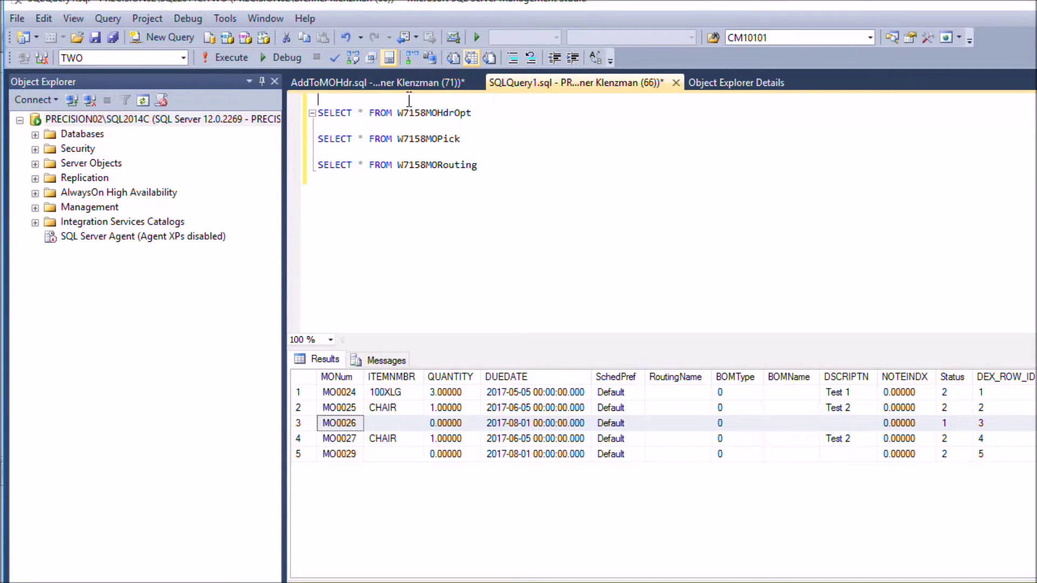
key(Return)
key(Up)
text(SELECT *)
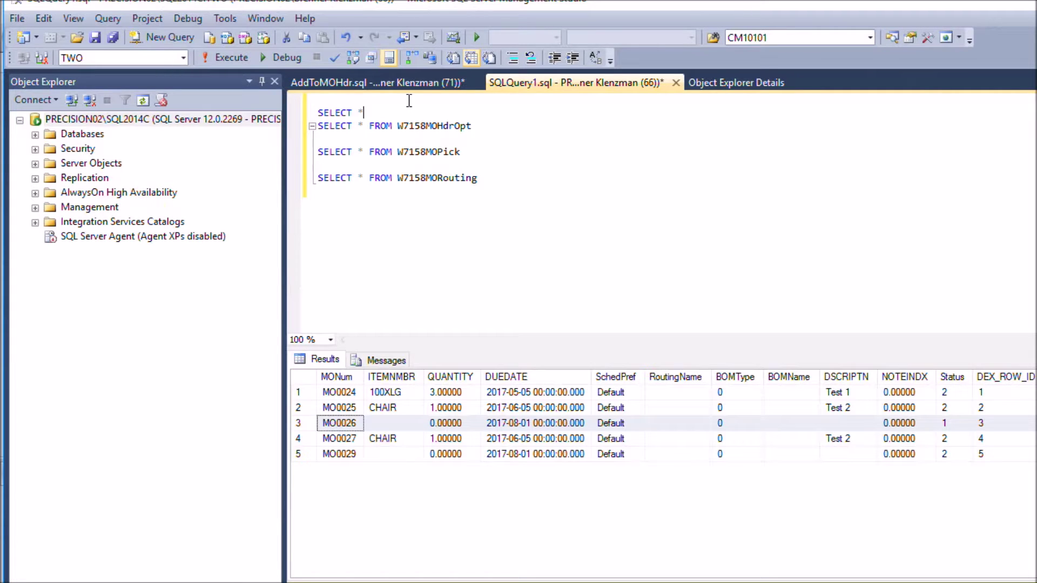
text( FROM W7)
key(BackSpace)
text(71)
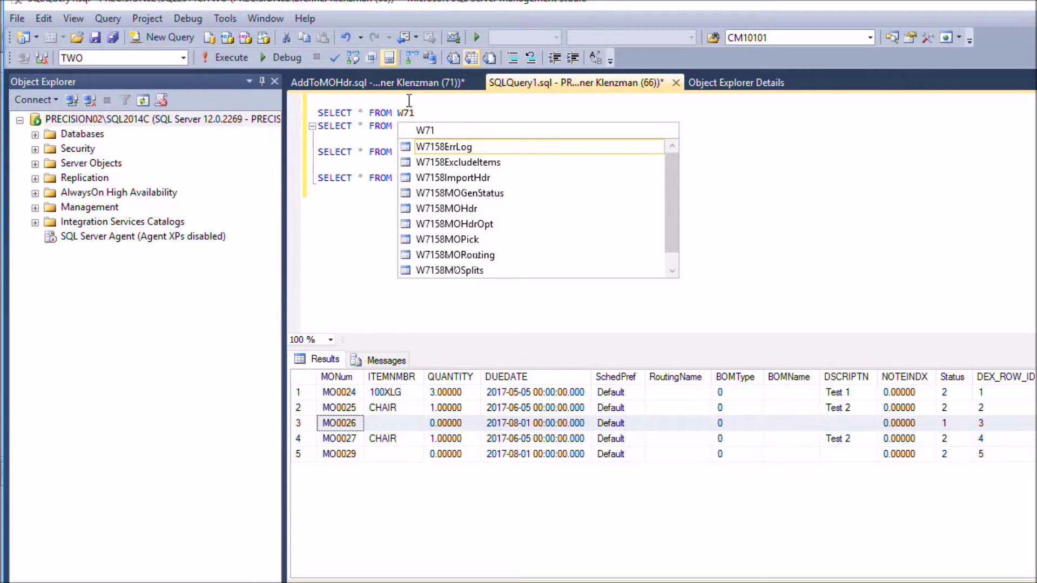
text(57)
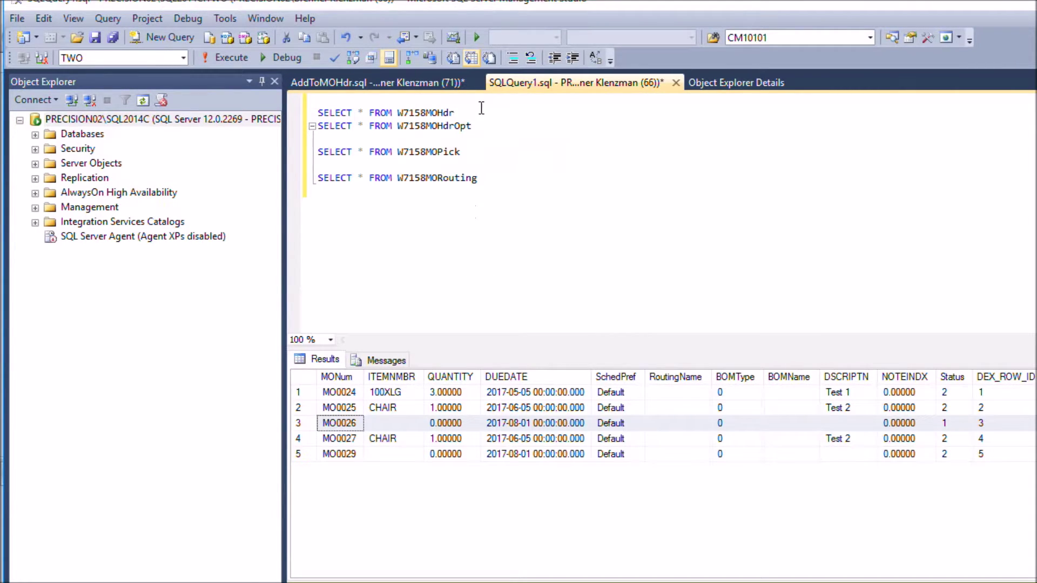
Step: Separate the W7158MOHdr and W7158MOHdrOpt statements with a blank line and run only the W7158MOHdr select
key(Return)
click(460, 113)
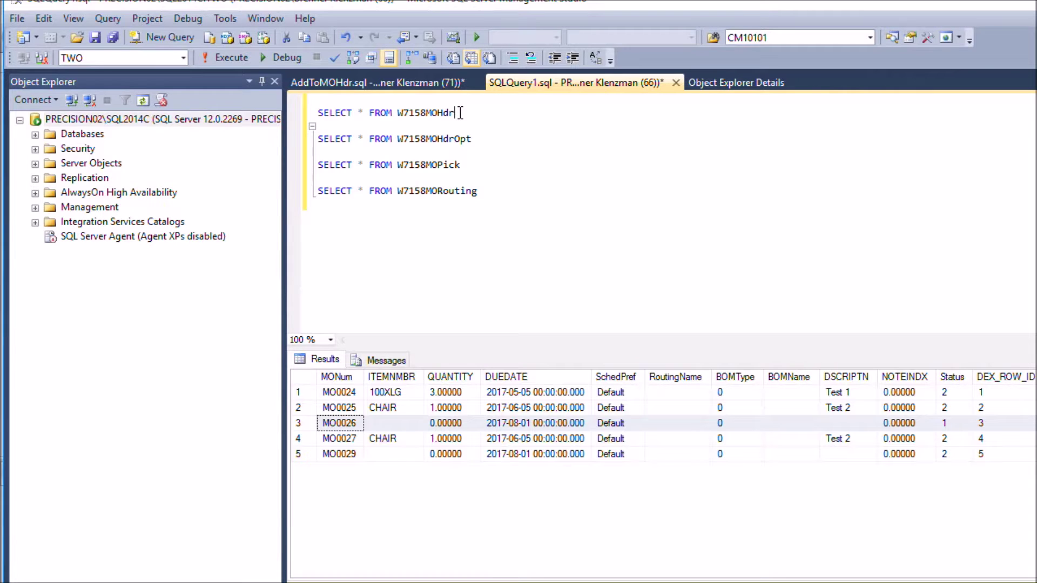
key(shift+Home)
key(F5)
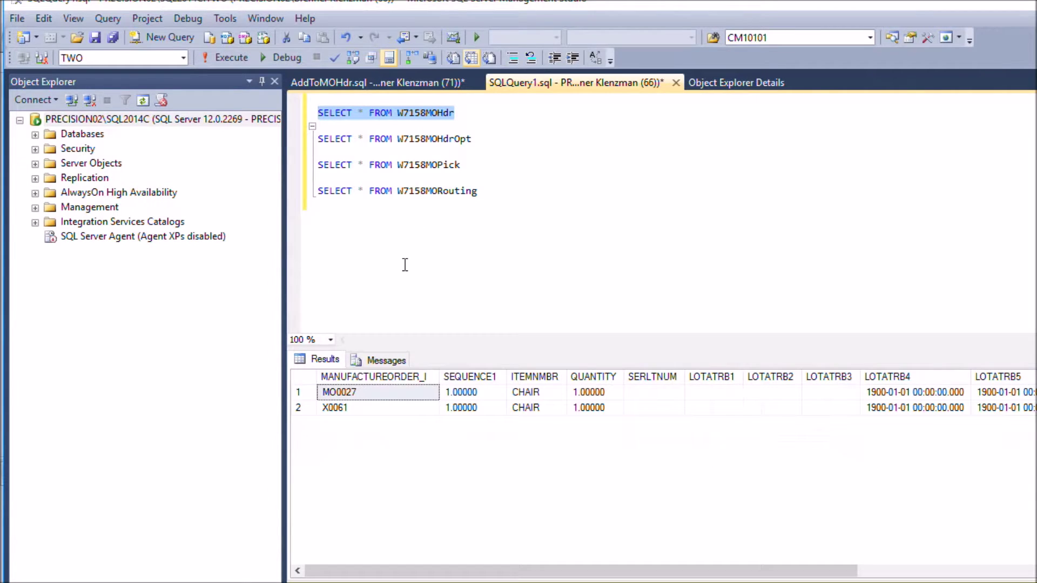
Step: Compare the order number, sequence, item and quantity of the MO0027 and X0061 rows in the query results
click(343, 410)
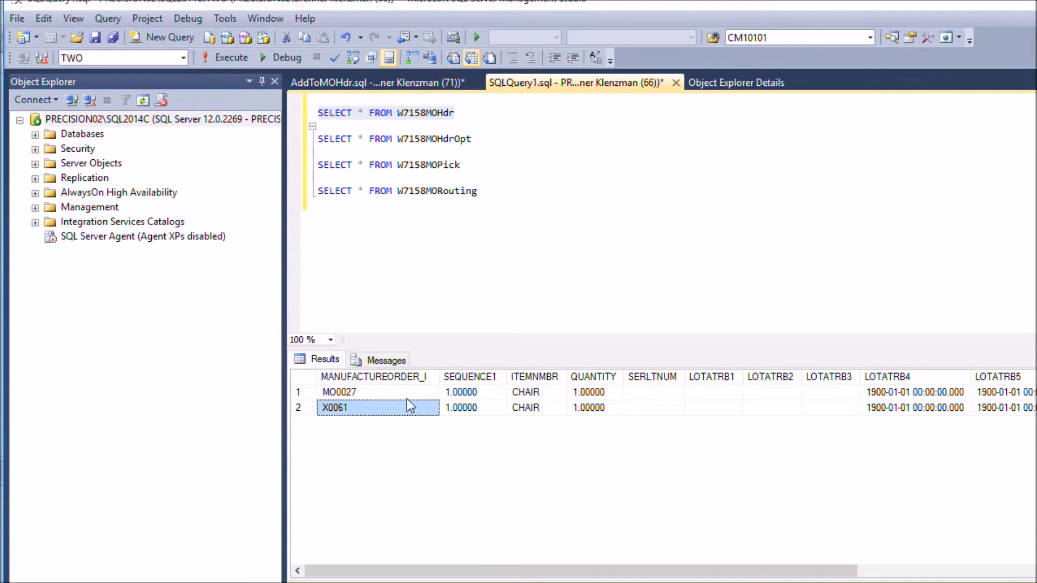
click(375, 396)
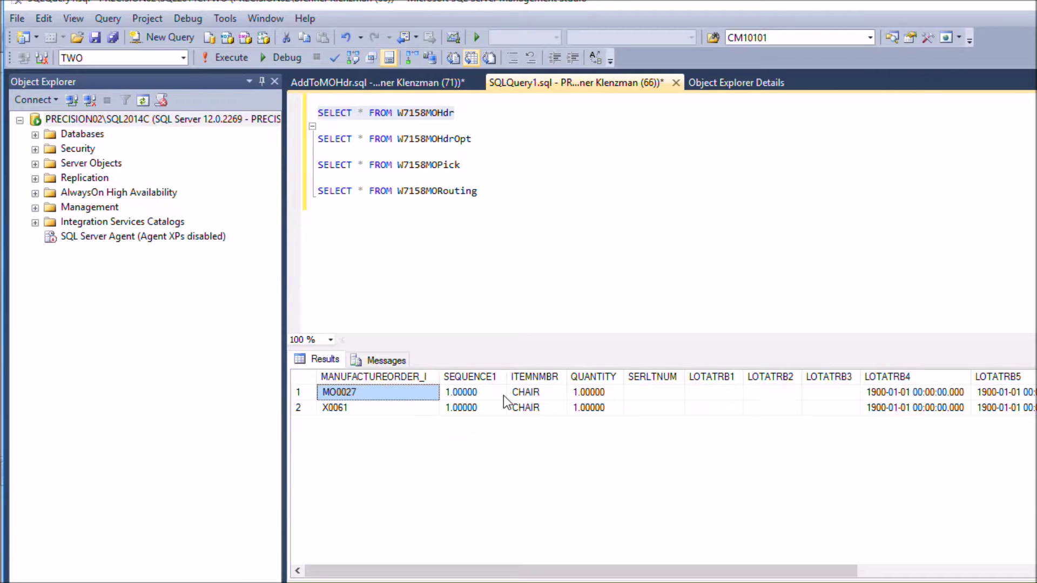
click(371, 412)
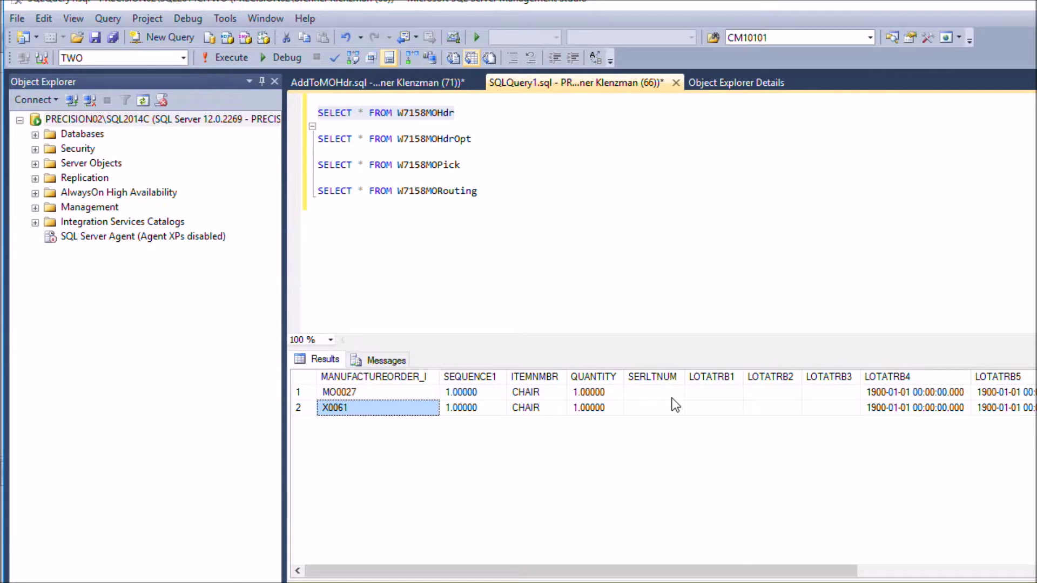
click(403, 387)
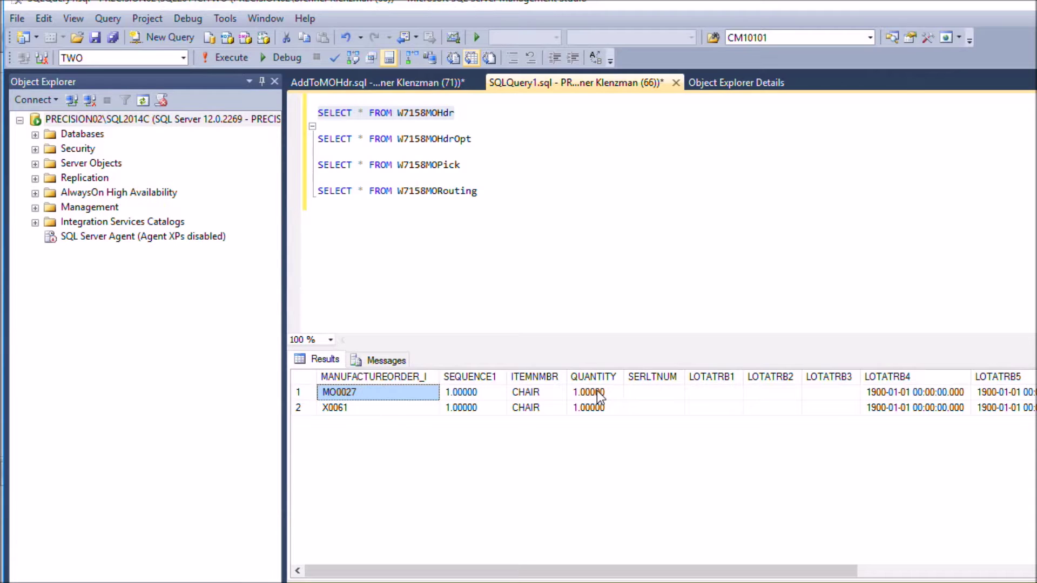
click(378, 409)
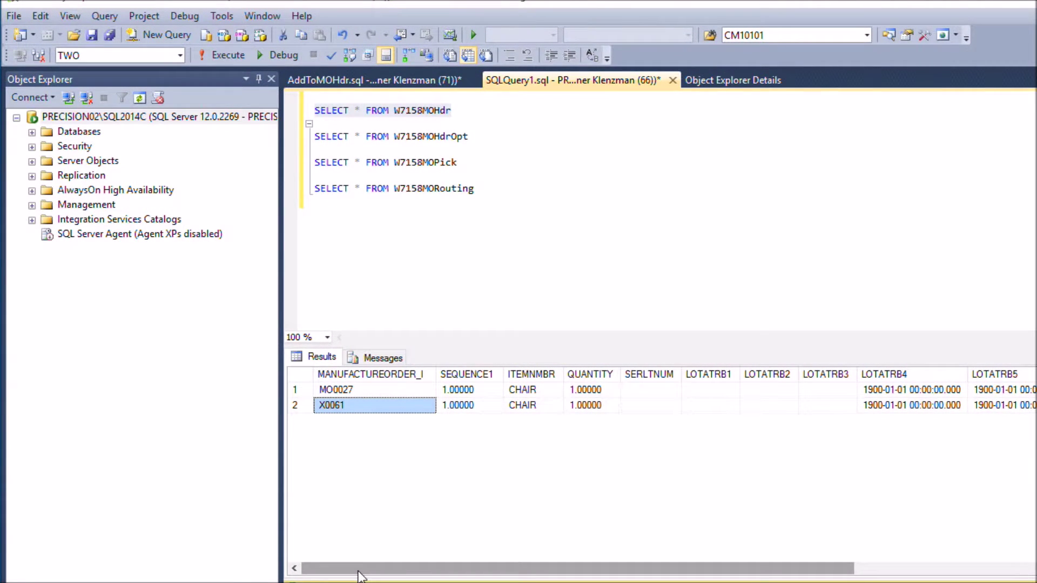
Step: Review the serial number and lot attribute columns of the W7158MOHdr results
drag(359, 571, 518, 567)
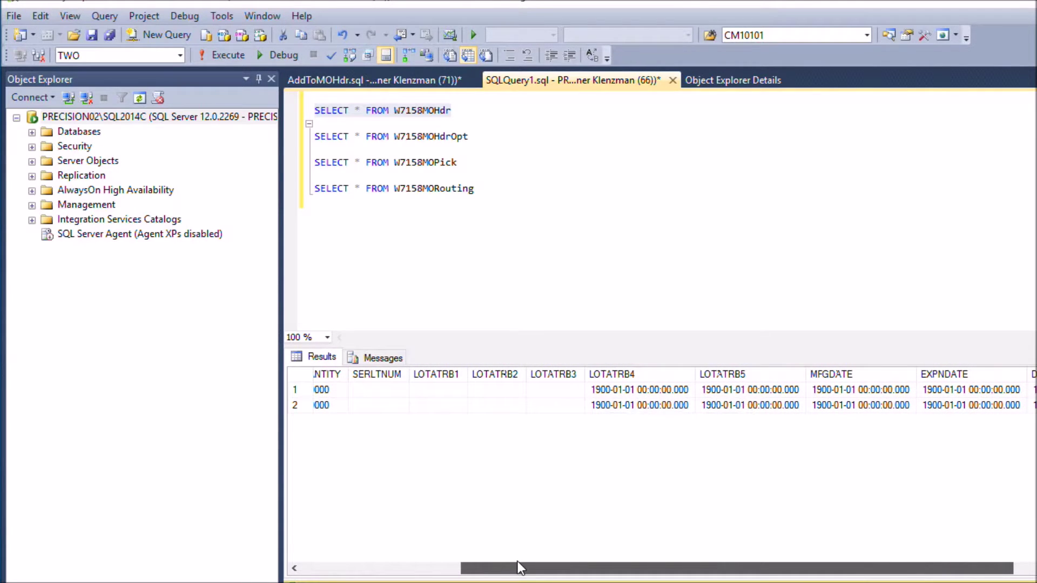
click(371, 377)
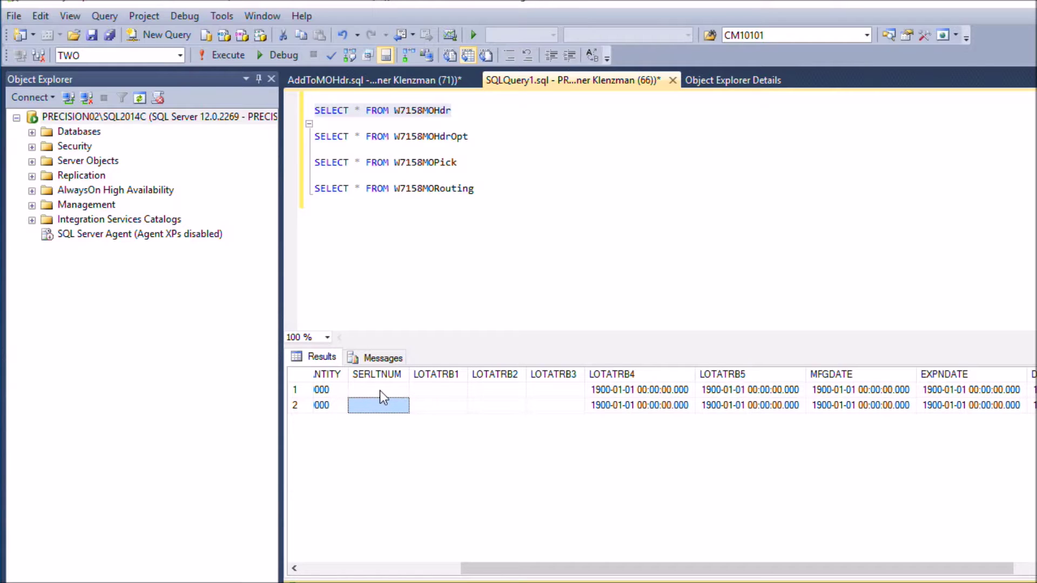
click(456, 385)
click(494, 389)
click(554, 389)
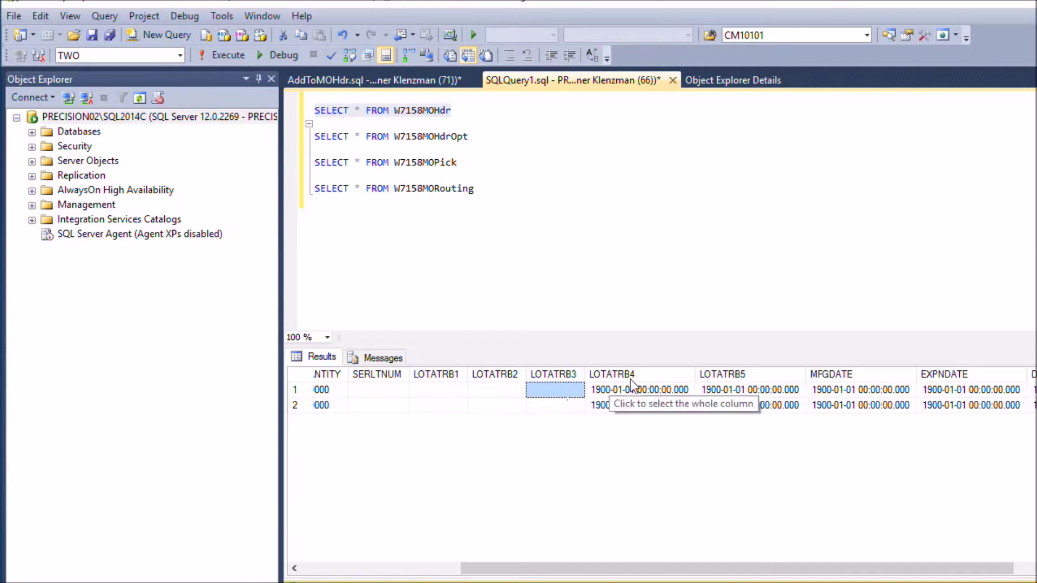
click(637, 389)
Step: Examine the ImportBOM and ImportRoute flags in the first row of the W7158MOHdr results
drag(560, 568, 849, 566)
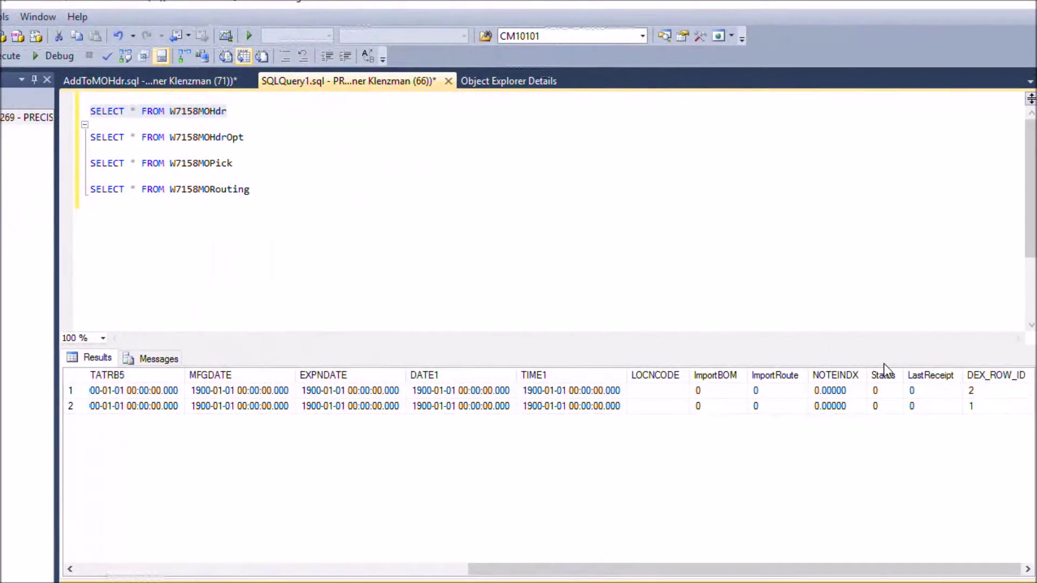
click(712, 389)
click(766, 387)
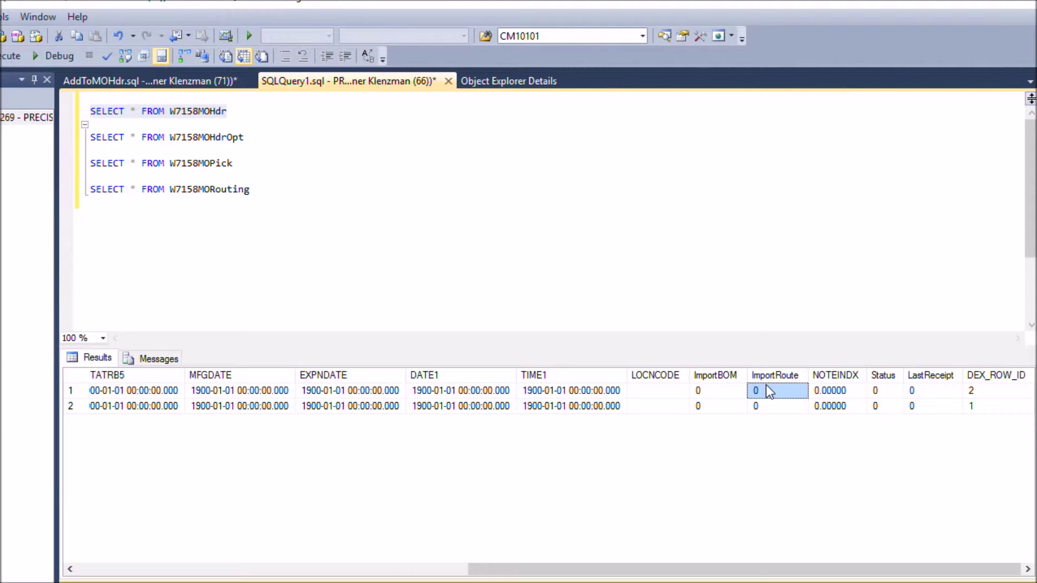
drag(714, 388, 722, 399)
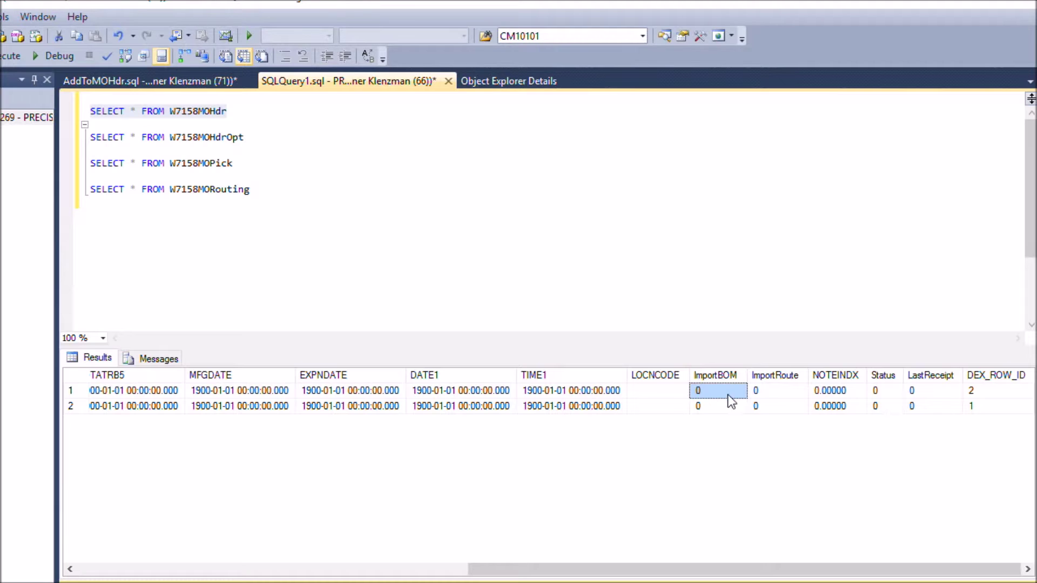
click(758, 389)
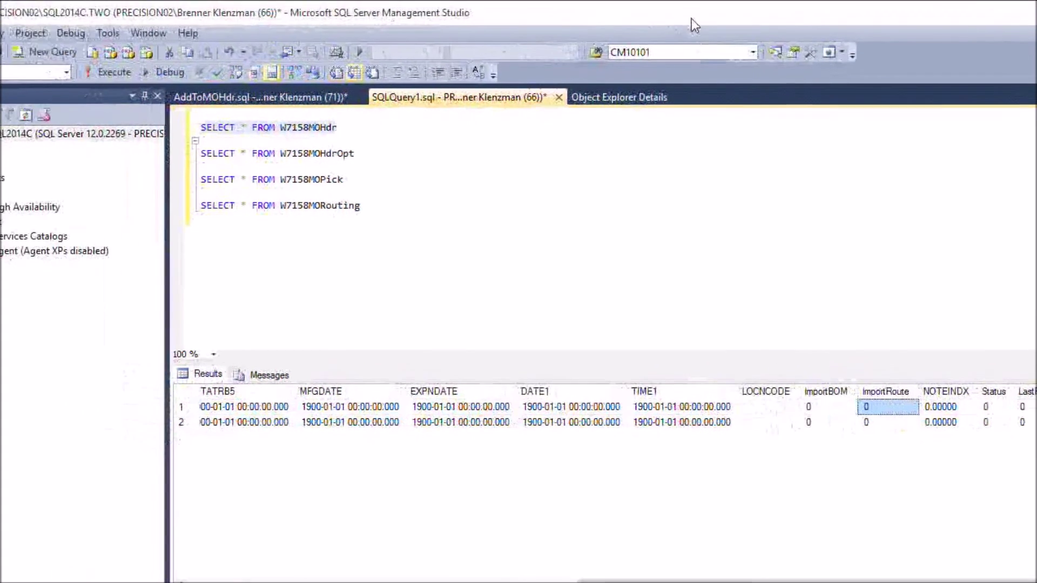
Step: Run only the W7158MOPick select statement and review its columns, including SERLTNUM
drag(381, 148, 224, 151)
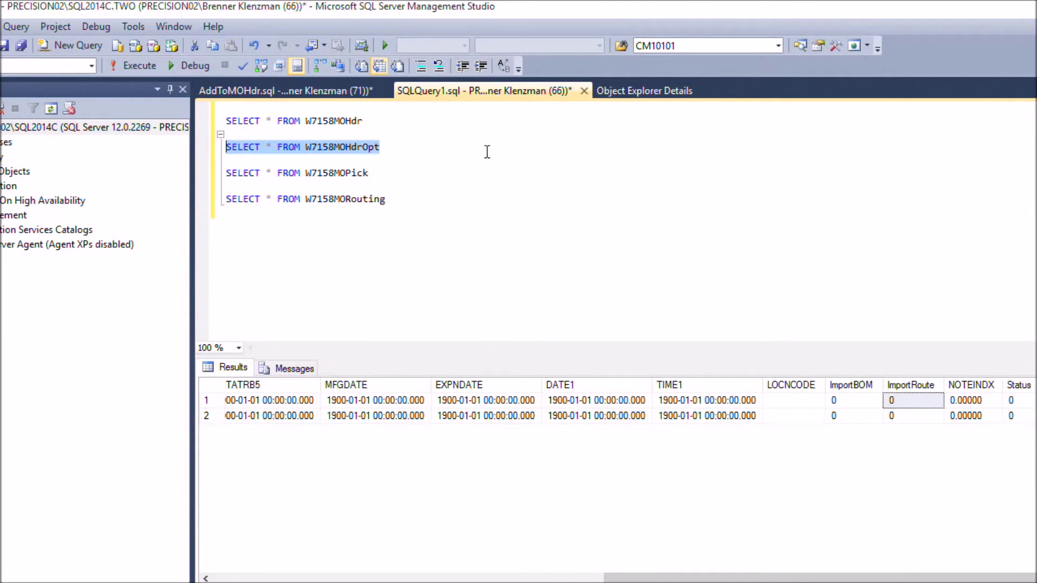
click(369, 173)
drag(369, 173, 222, 176)
key(F5)
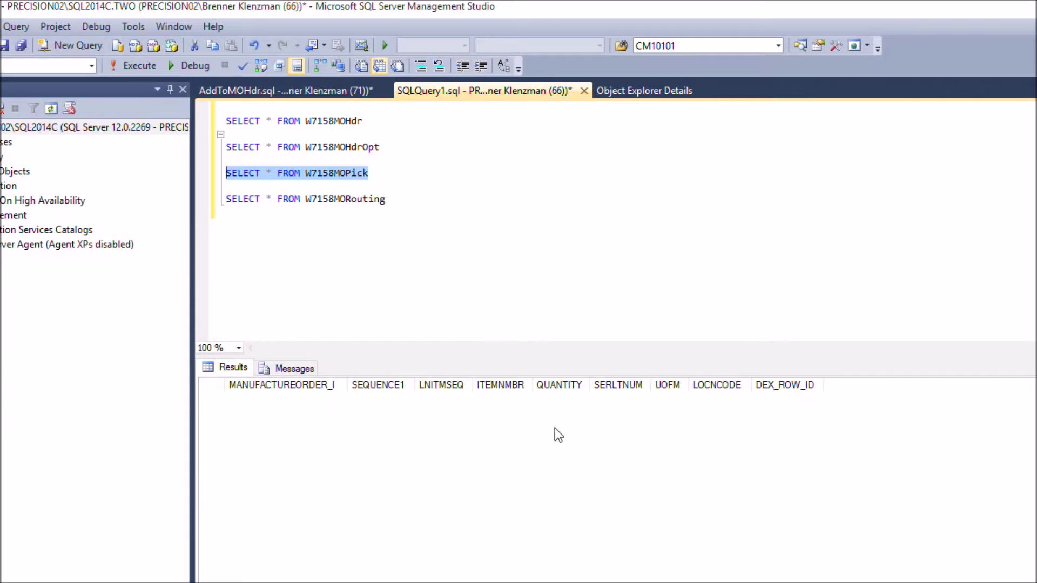
click(639, 395)
click(612, 384)
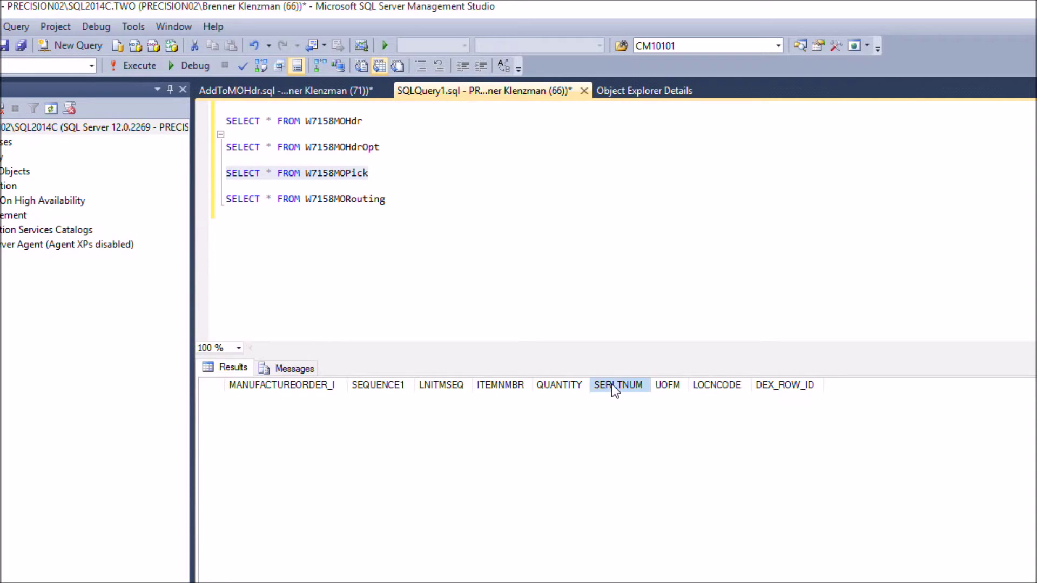
Step: Run only the W7158MORouting select statement and review its setup, labor and machine time columns
drag(387, 199, 218, 201)
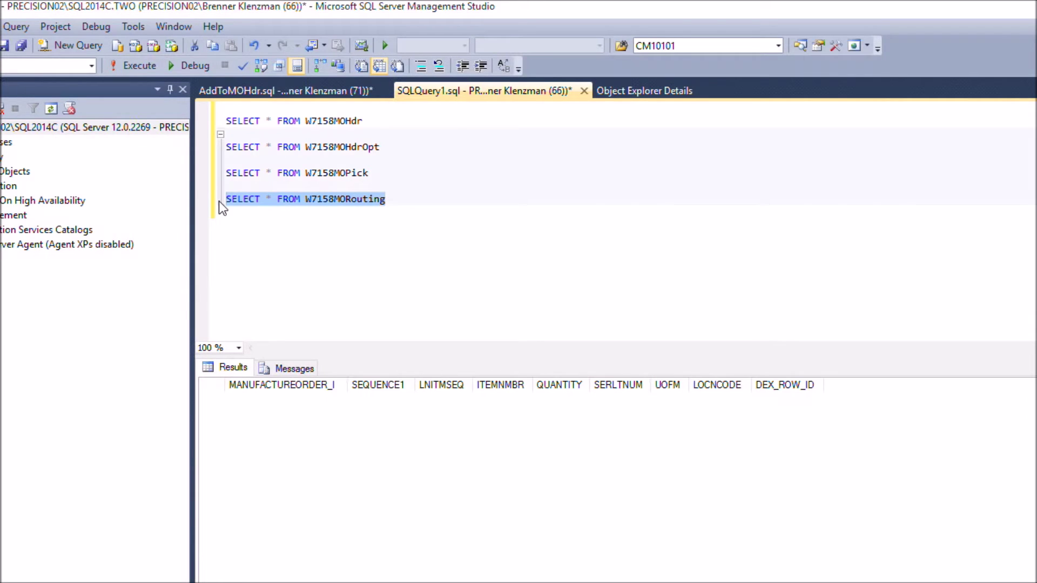
key(F5)
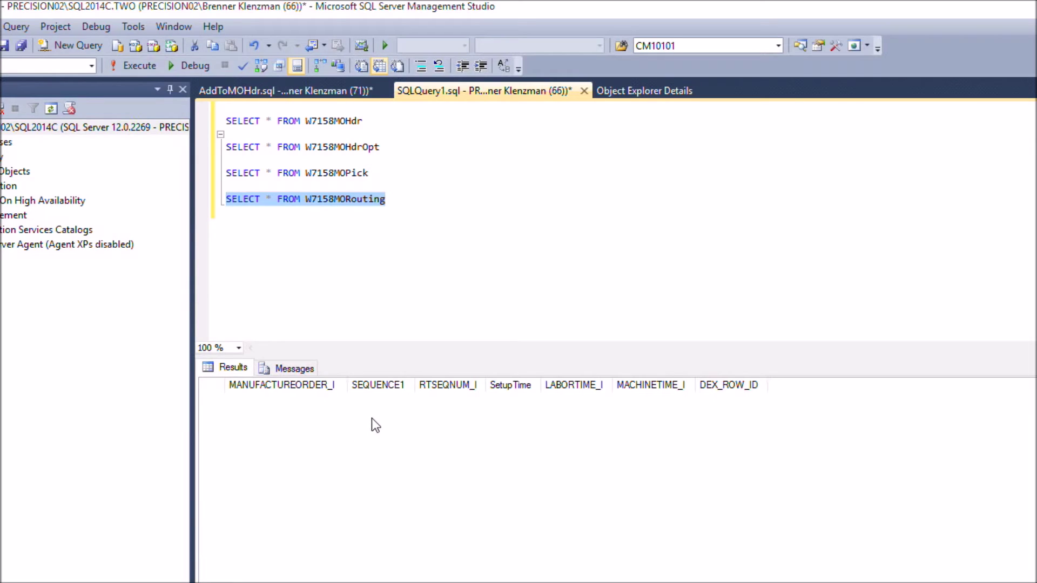
click(546, 404)
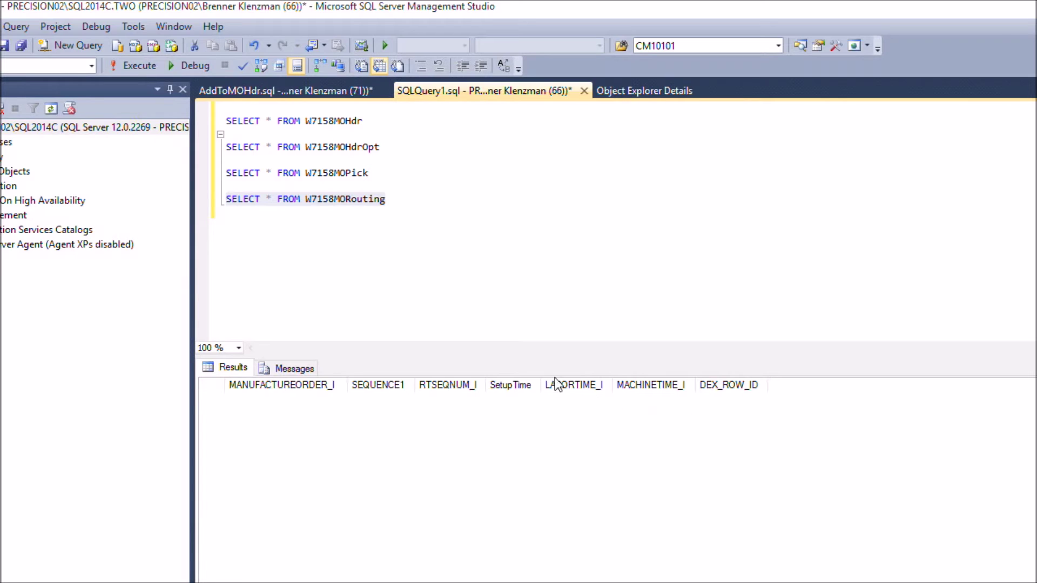
click(372, 174)
drag(399, 198, 225, 199)
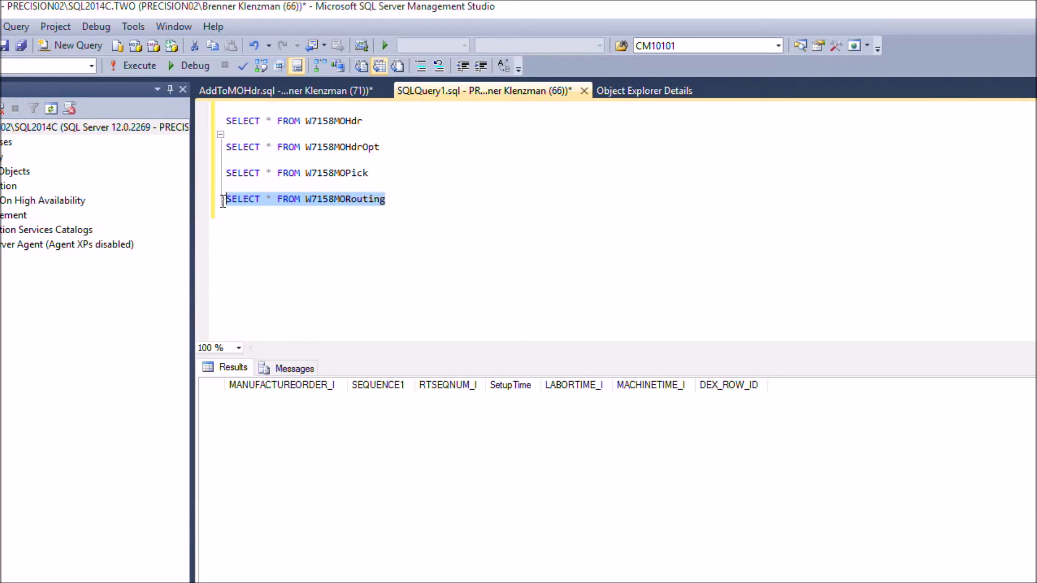
click(372, 173)
shift+click(221, 176)
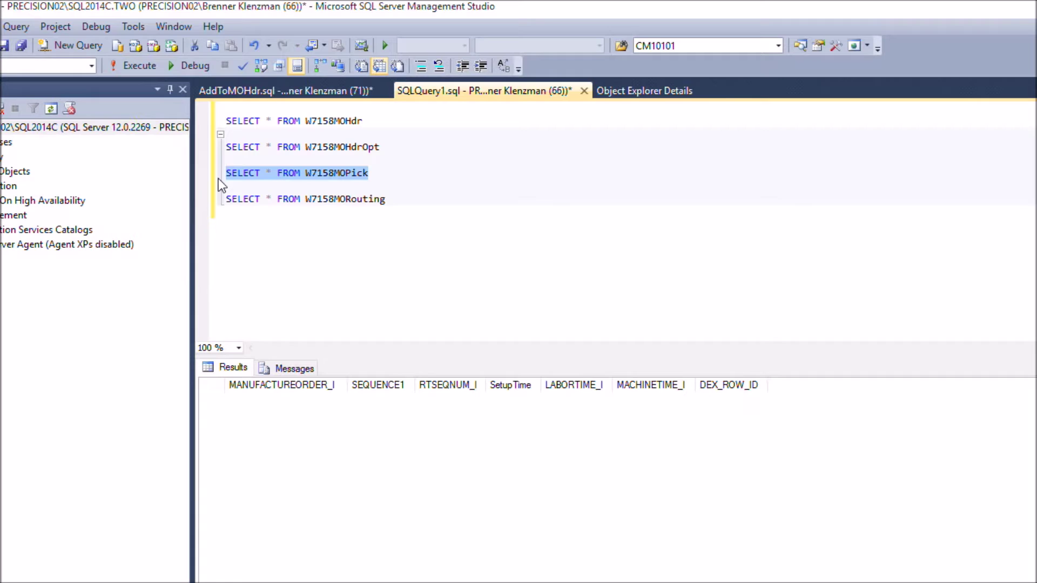
click(373, 173)
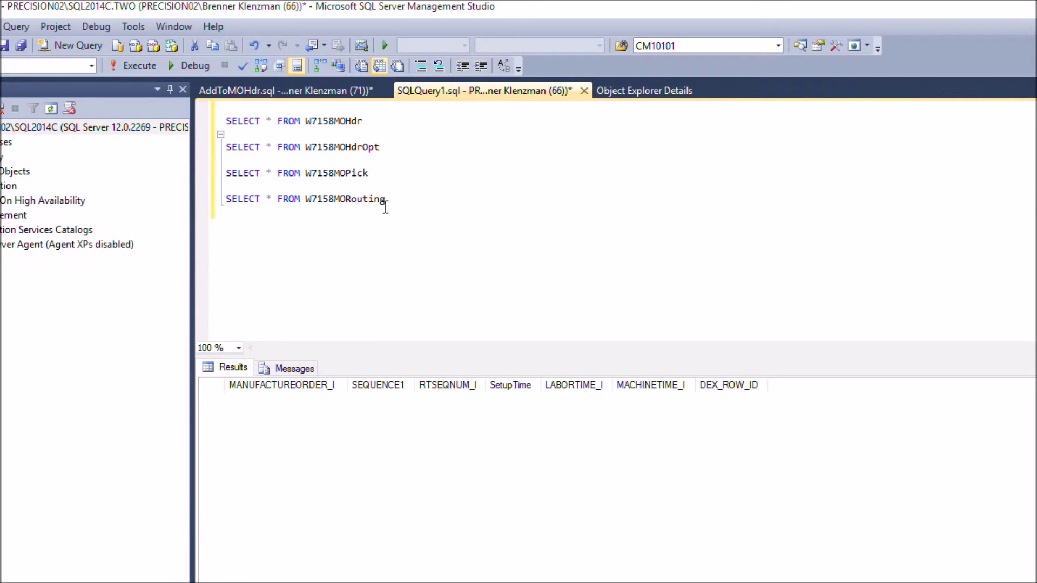
drag(387, 201, 229, 205)
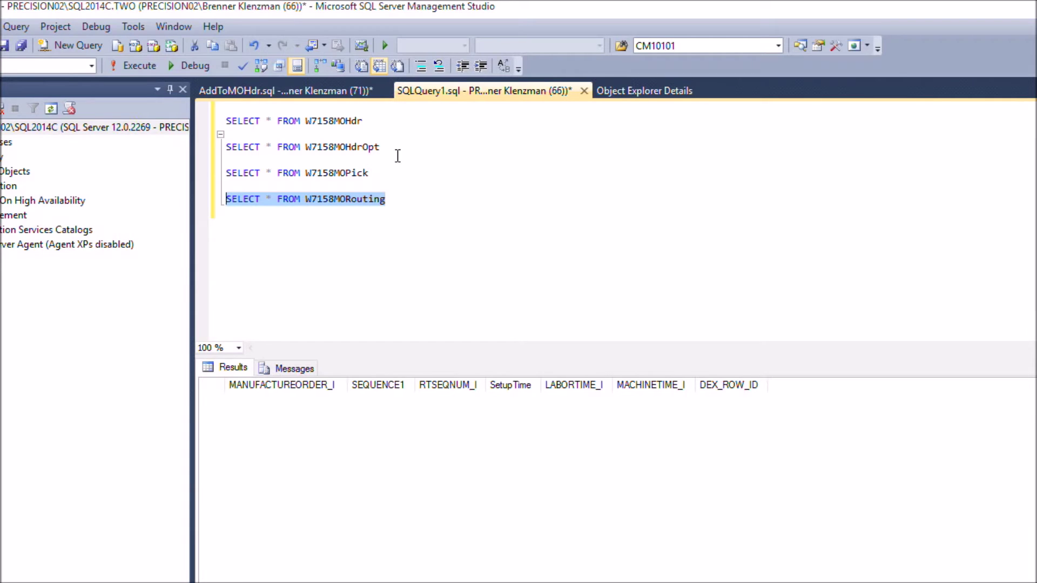
Step: Run only the W7158MOHdrOpt select statement and review its routing and BOM columns
drag(395, 148, 226, 151)
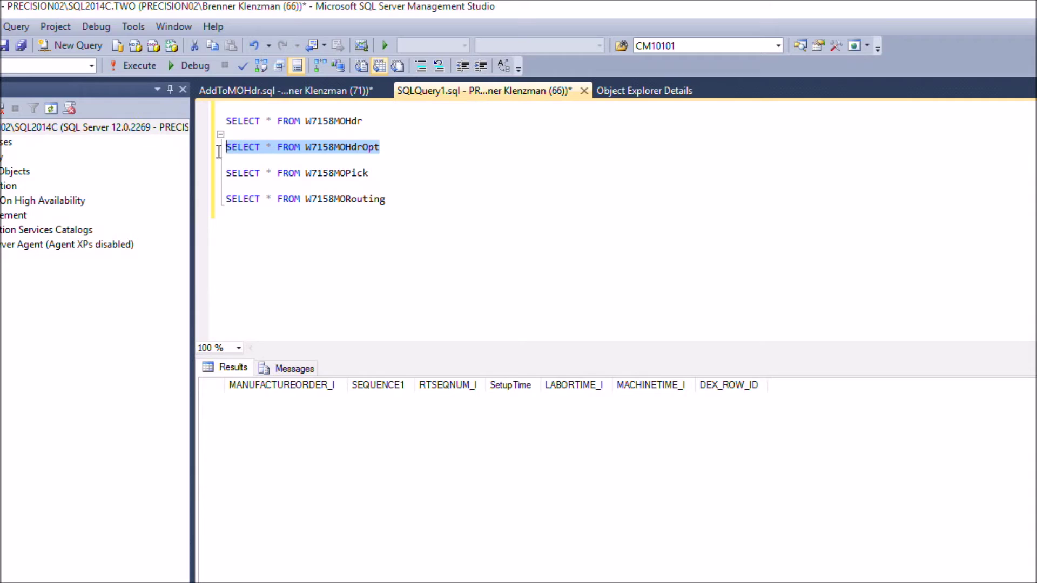
key(F5)
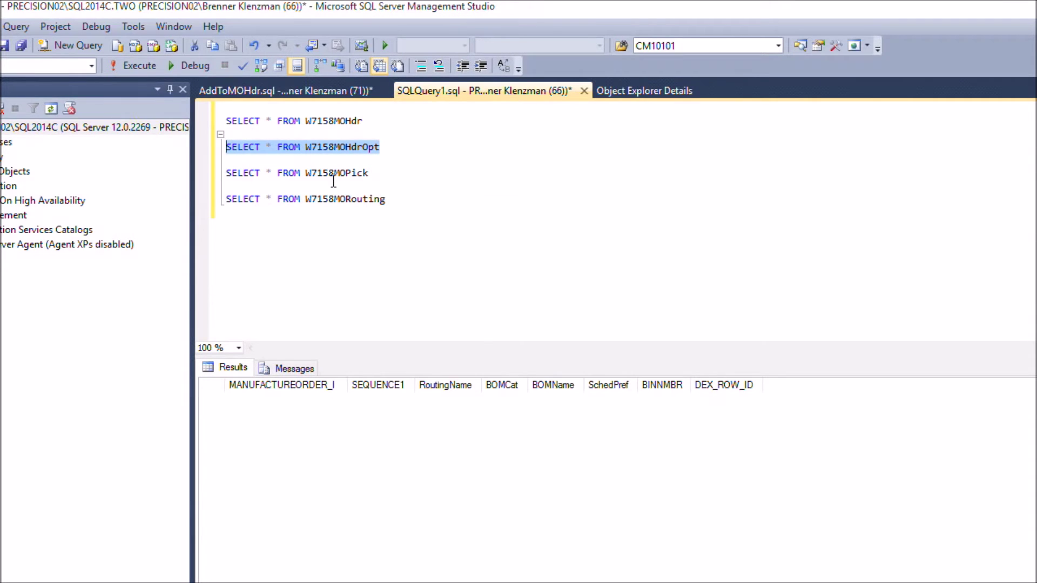
click(447, 402)
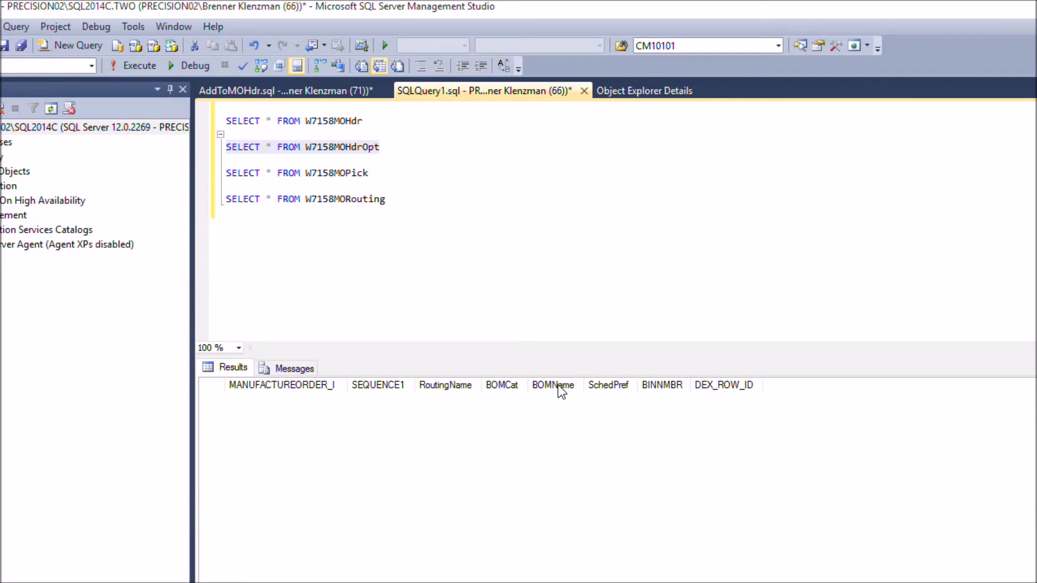
click(455, 384)
Step: Rerun the W7158MOHdr select statement and check the order numbers in its two rows
drag(363, 121, 222, 121)
click(149, 68)
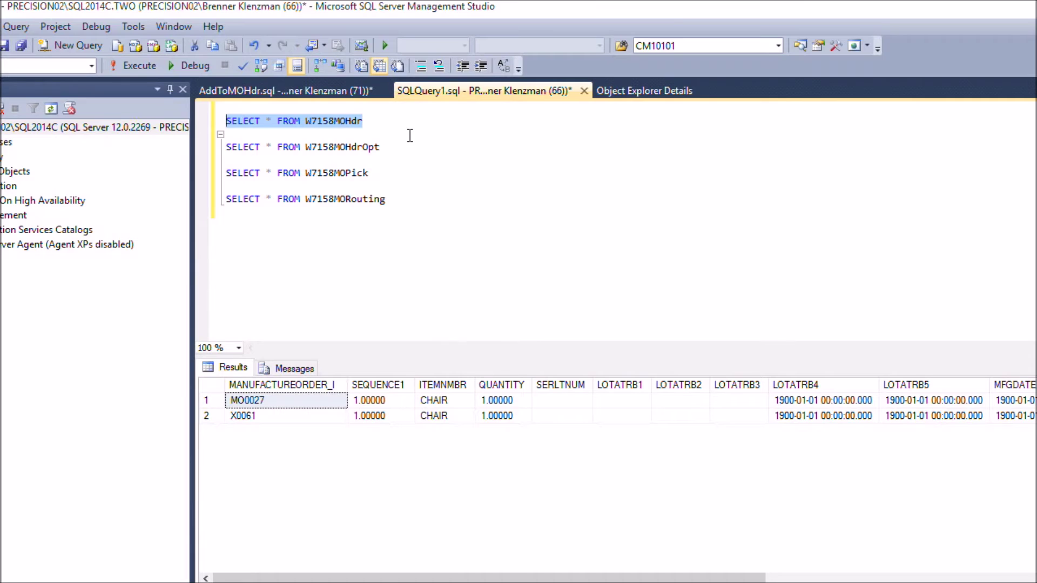
click(249, 404)
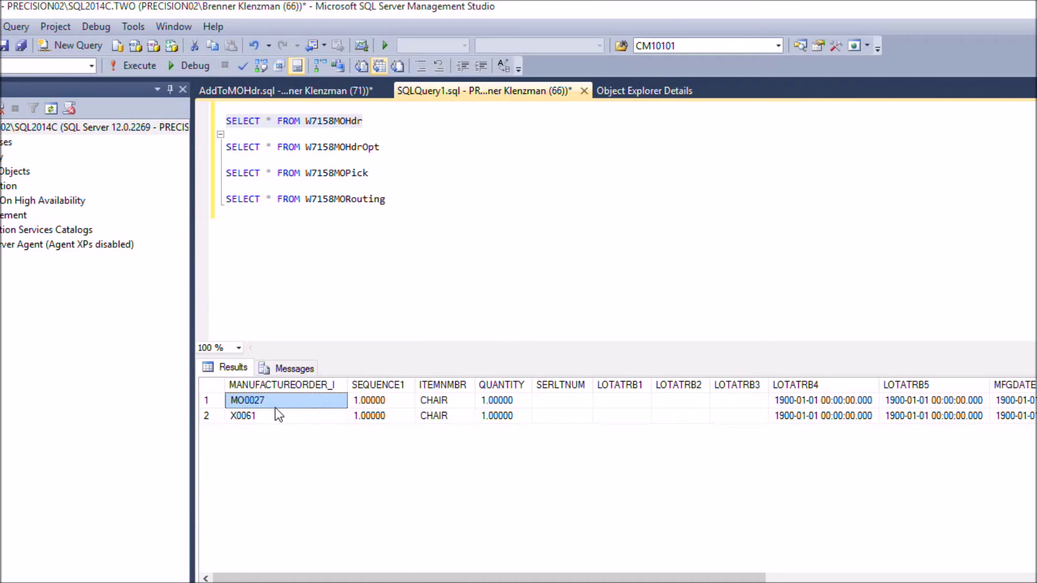
click(291, 416)
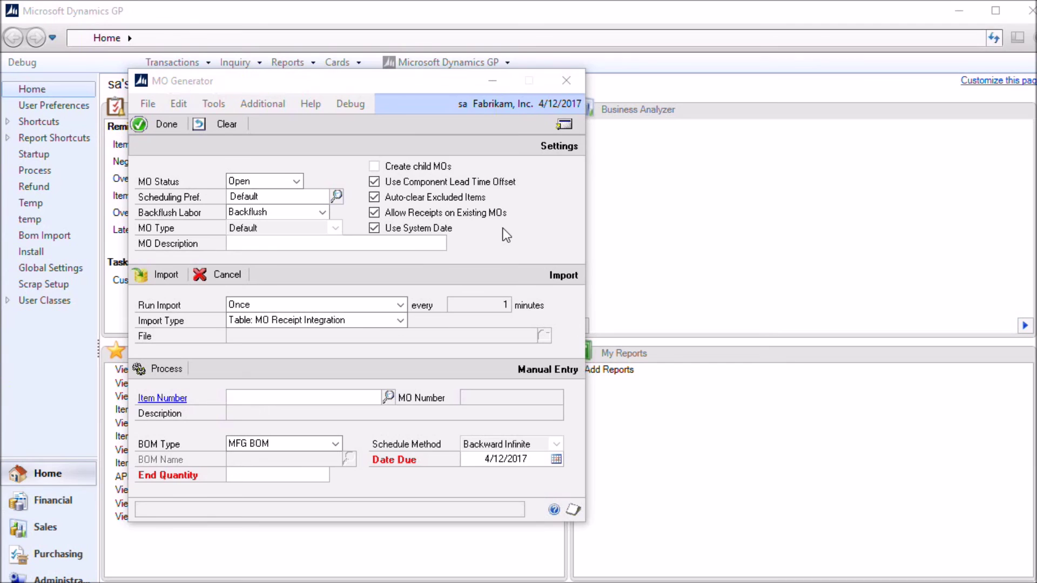
Step: In Microsoft Dynamics GP, run the MO Receipt Integration table import once in the MO Generator, end the import and close the window
click(190, 327)
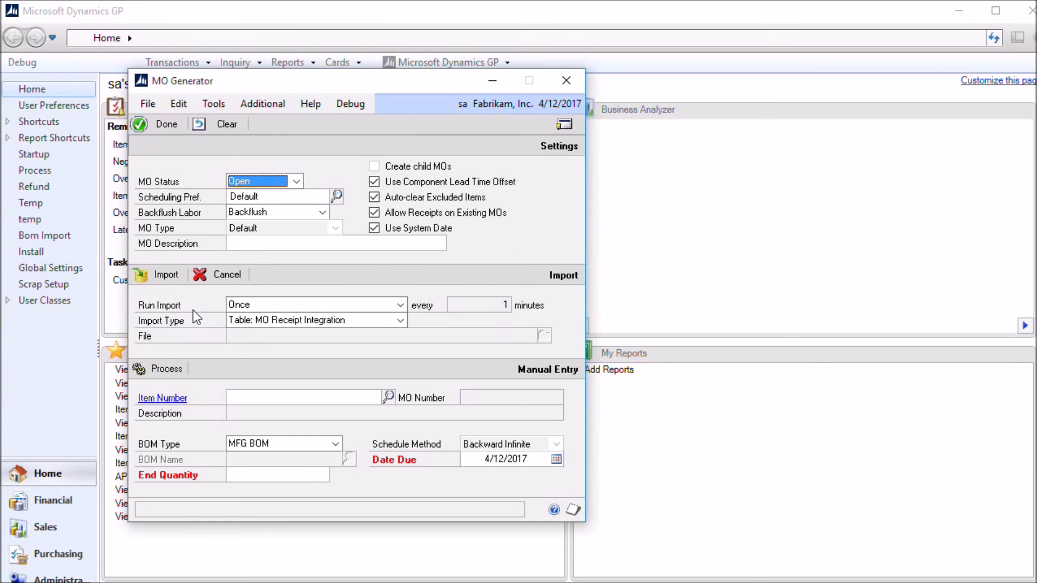
click(165, 274)
click(487, 330)
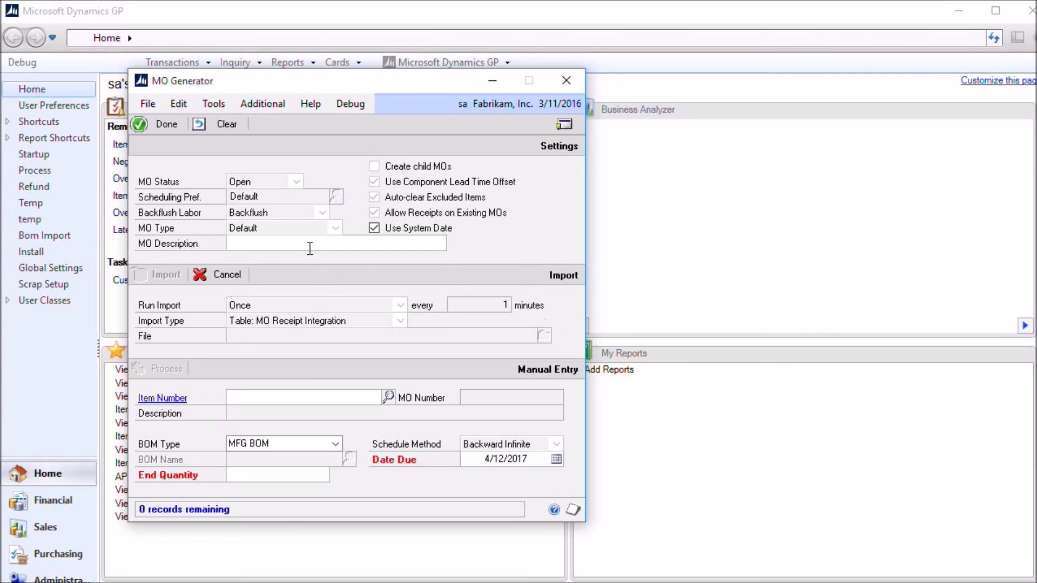
click(215, 277)
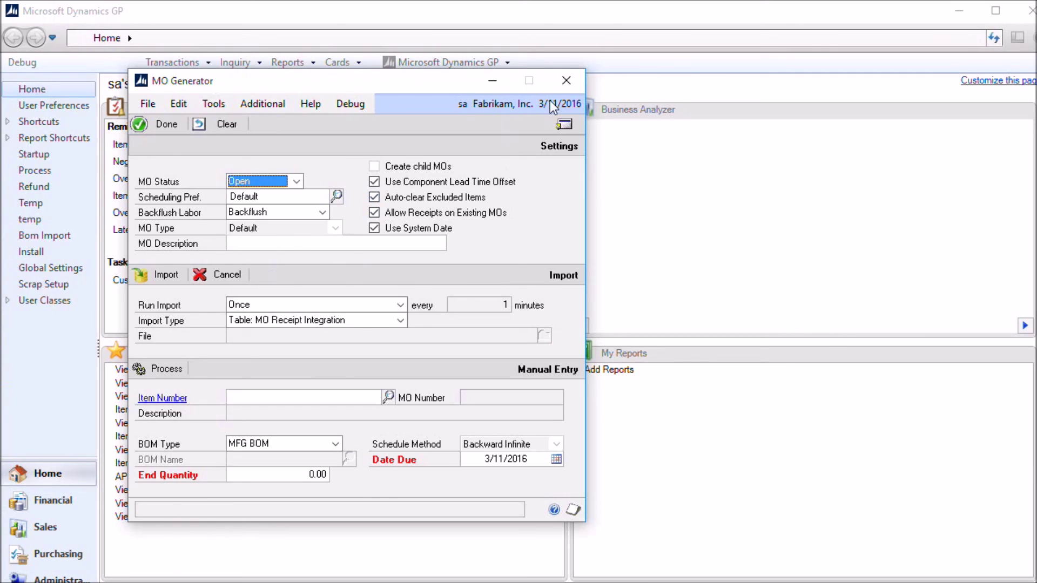
click(566, 80)
Step: Open the Manufacturing Order Activity inquiry and load the closed CHAIR order at the end of the manufacturing order lookup
click(236, 62)
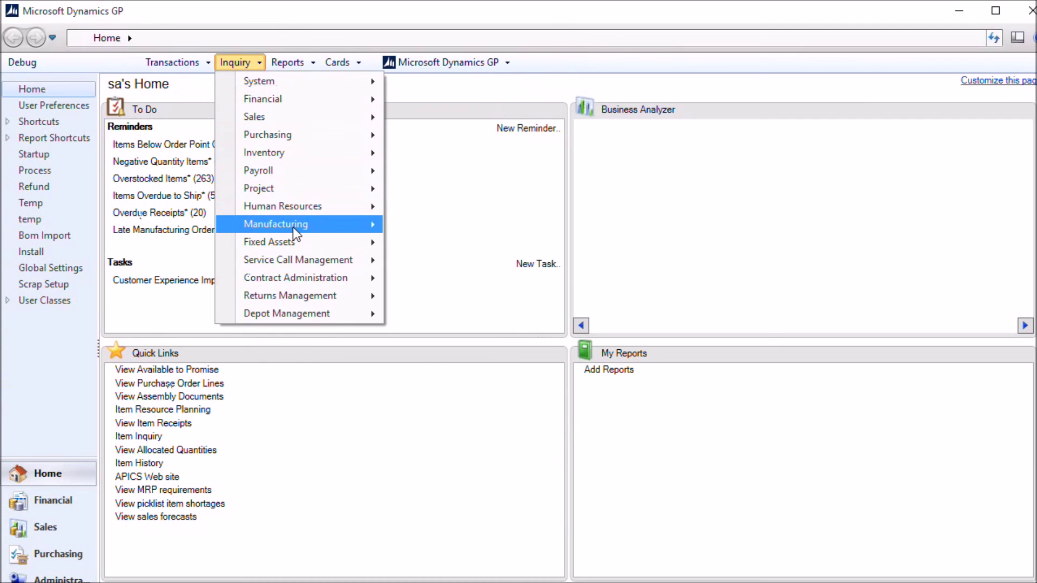
mouse_move(361, 229)
mouse_move(446, 228)
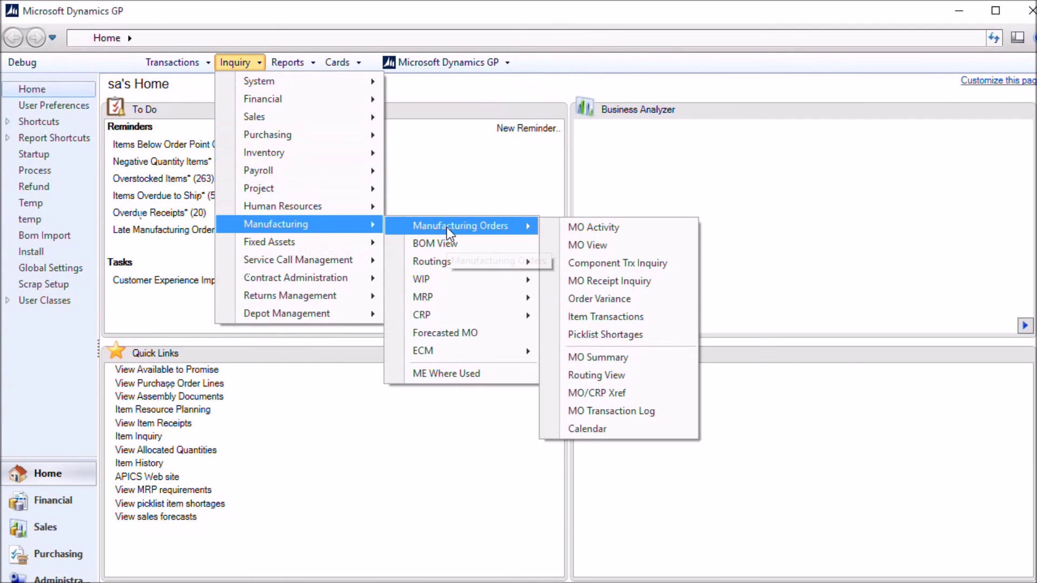
click(586, 226)
click(382, 174)
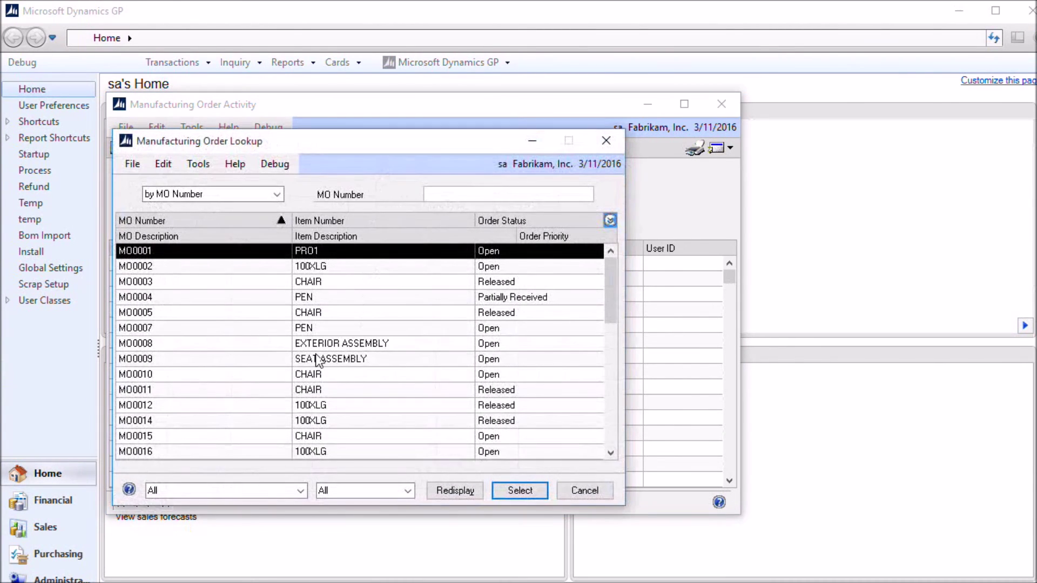
drag(614, 299, 613, 423)
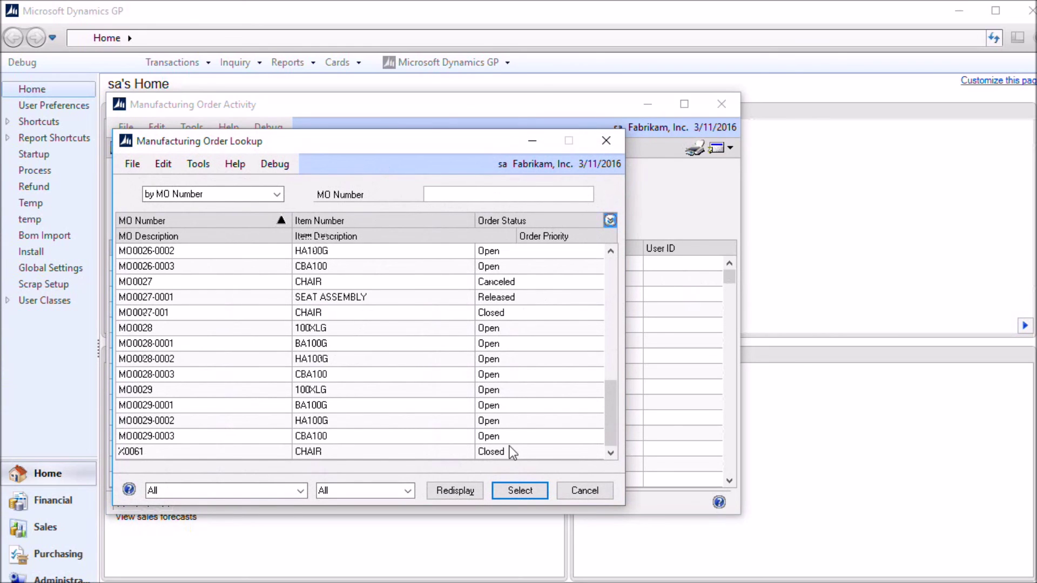
click(263, 456)
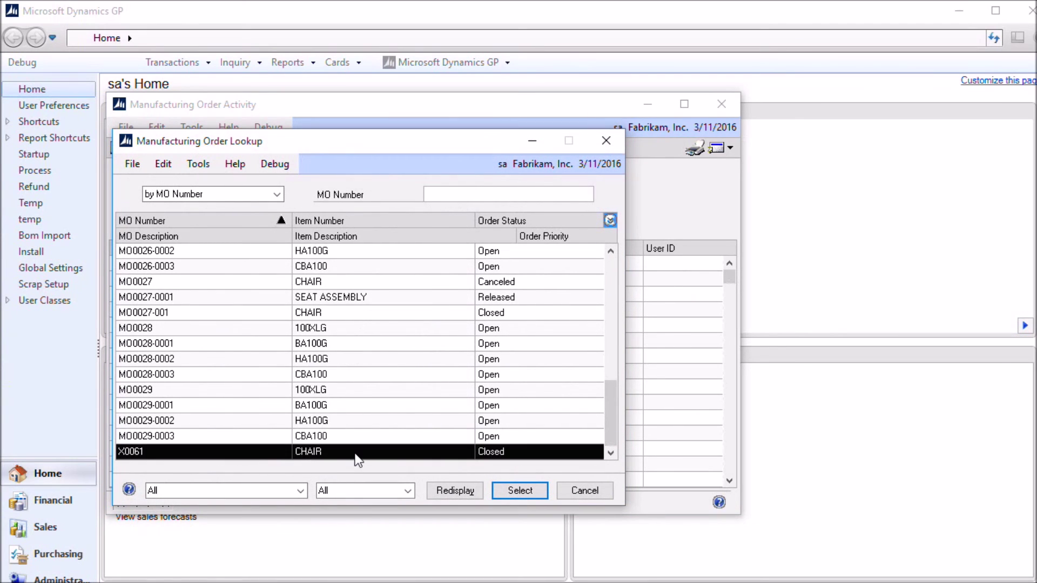
double_click(296, 449)
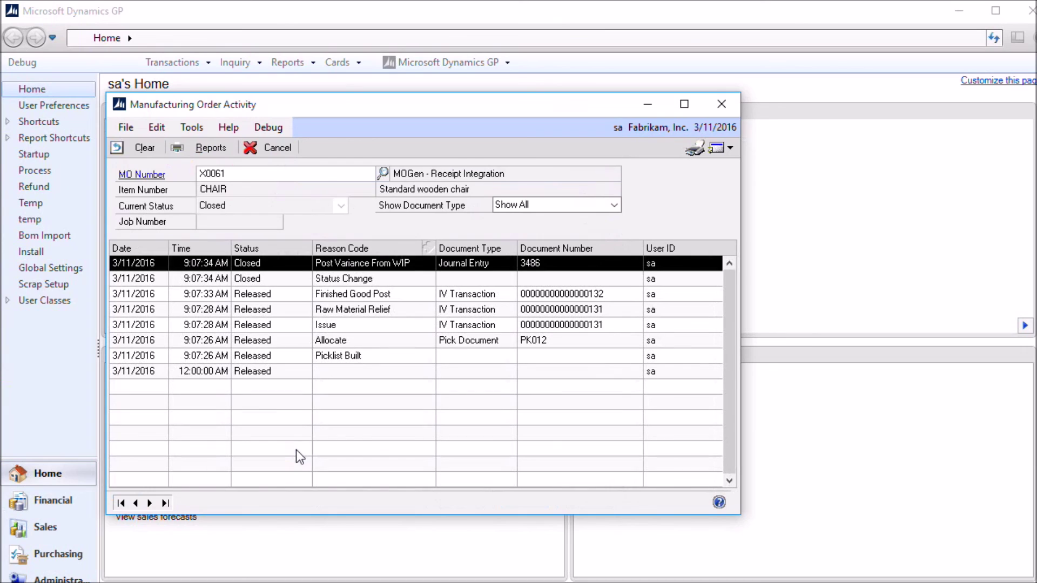
Step: Review the order's Picklist Built, Allocate, Issue and Finished Good Post activity entries
click(361, 355)
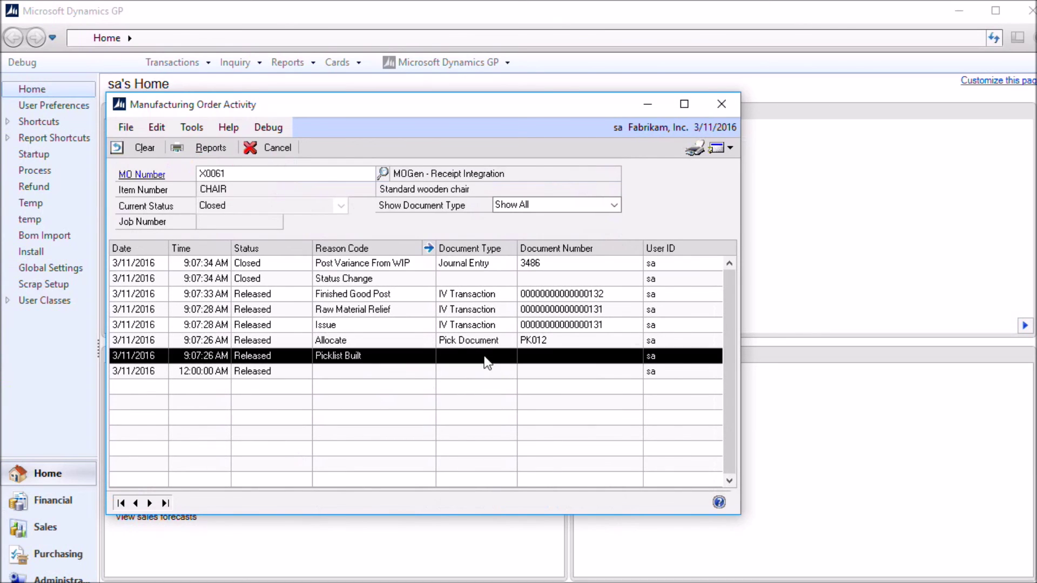
click(556, 340)
click(542, 325)
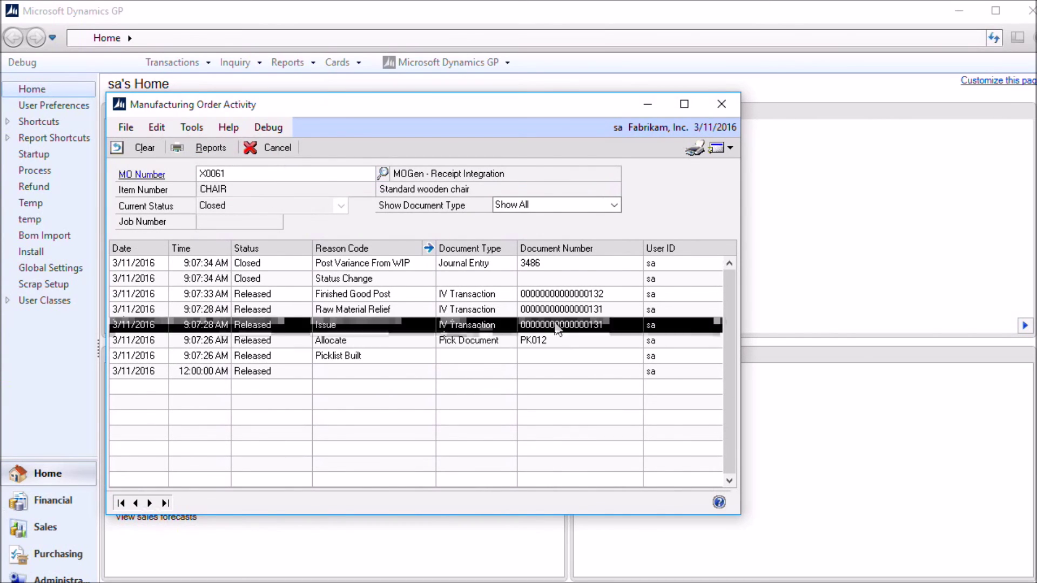
click(535, 294)
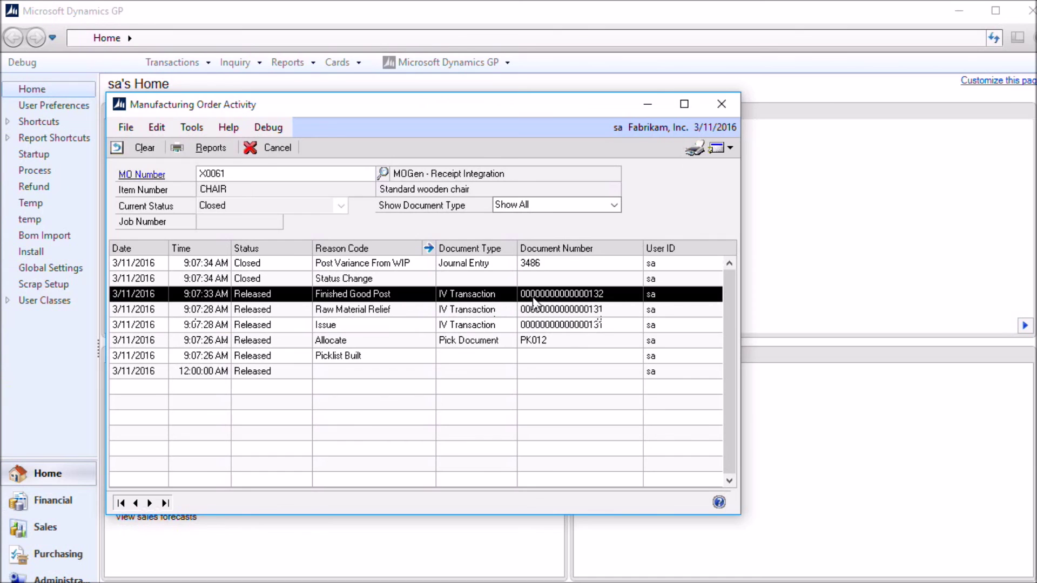
Step: Load the other closed CHAIR order, listed after the released SEAT ASSEMBLY order, and review its Allocate, Issue and Finished Good Post entries
click(382, 173)
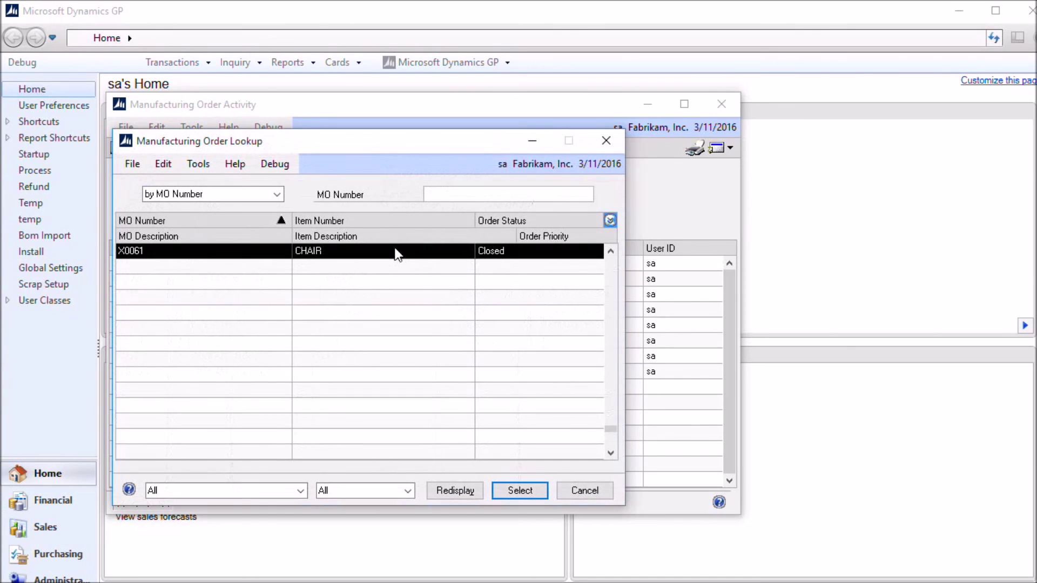
click(518, 343)
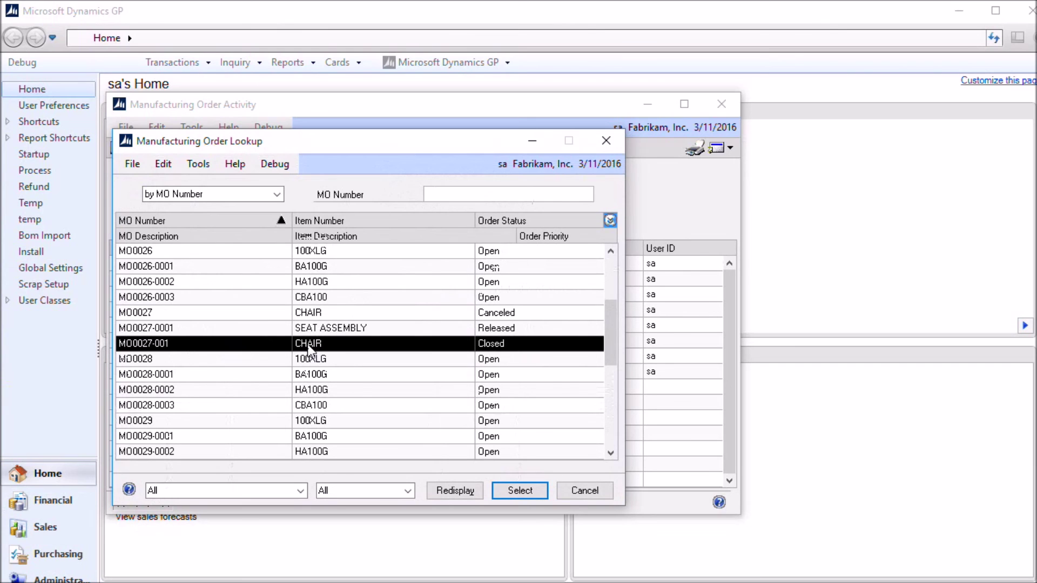
double_click(340, 348)
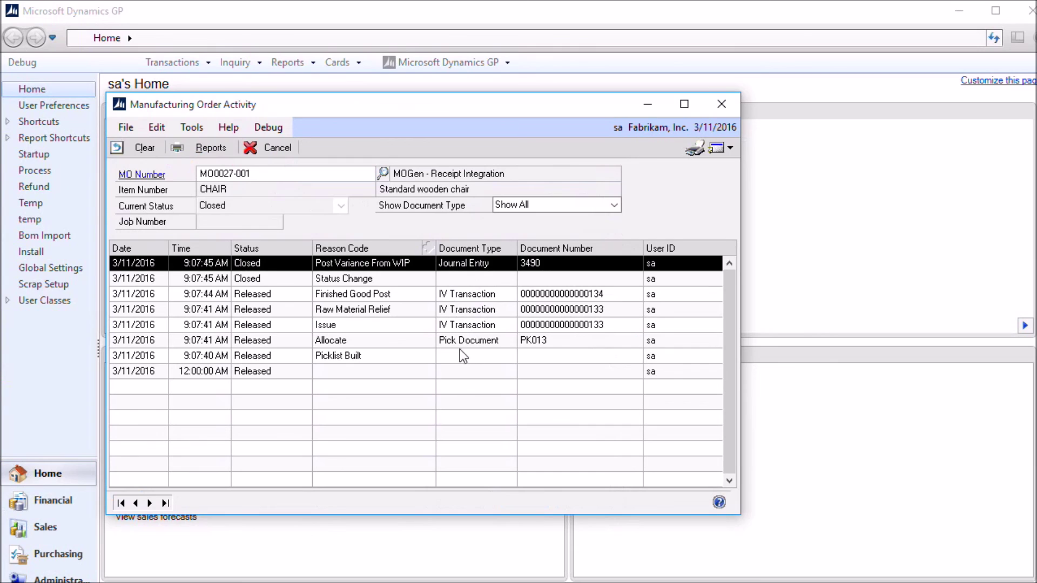
click(507, 341)
click(493, 324)
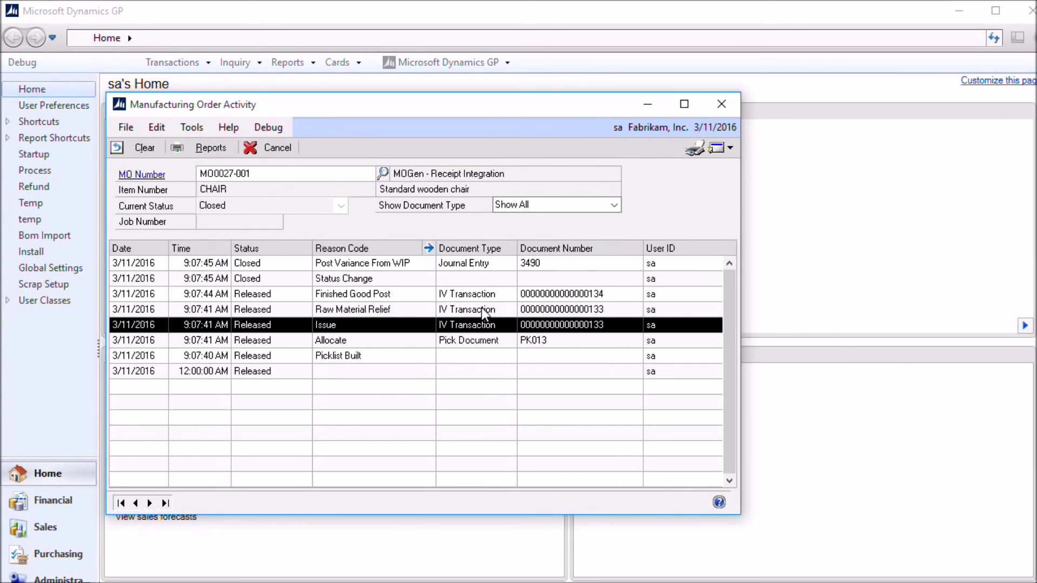
click(446, 295)
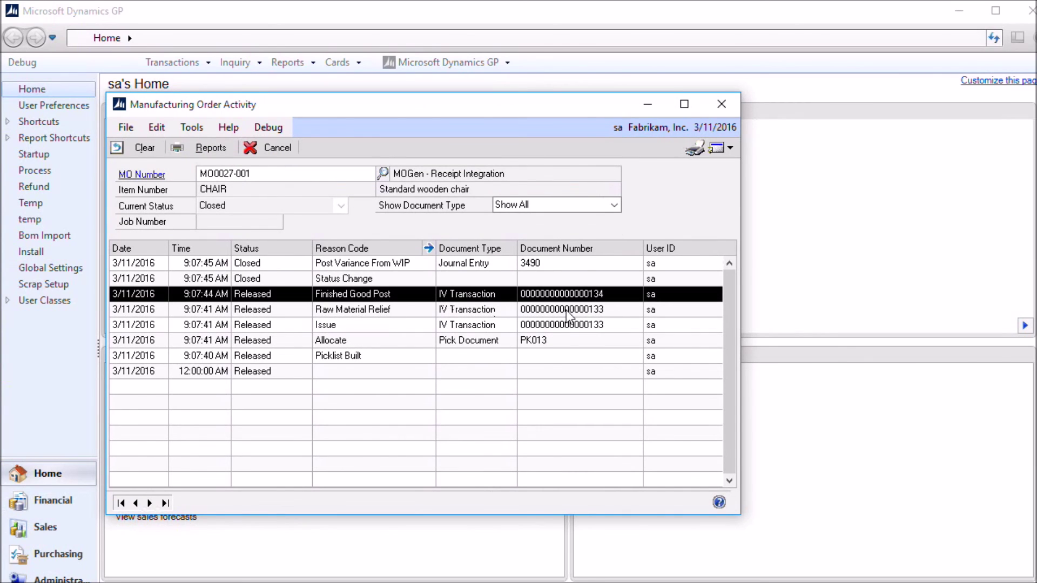